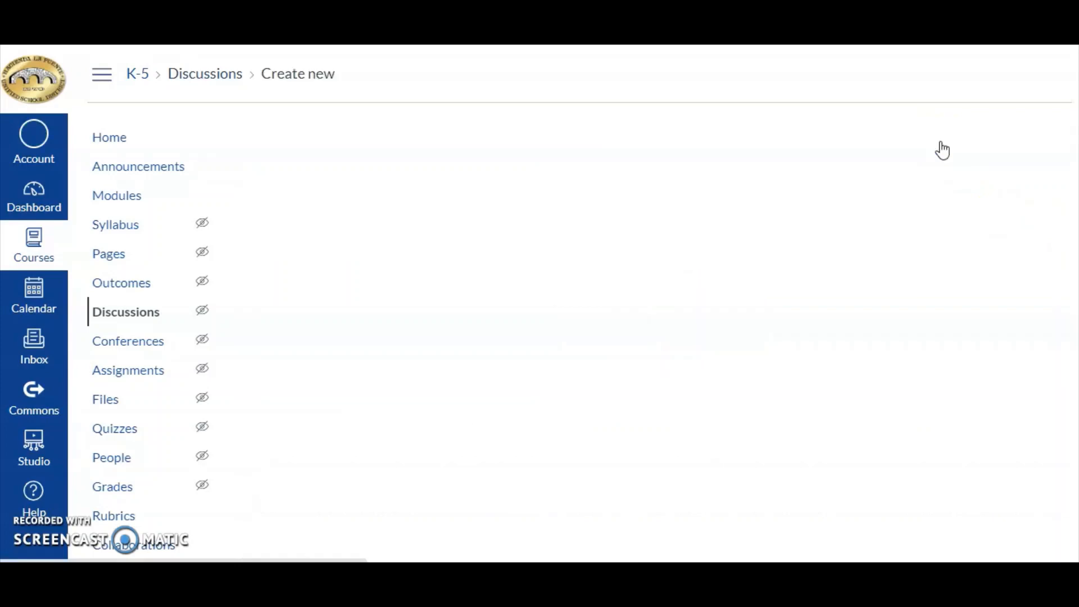
# - Title the new discussion topic "All about me"
pyautogui.click(875, 156)
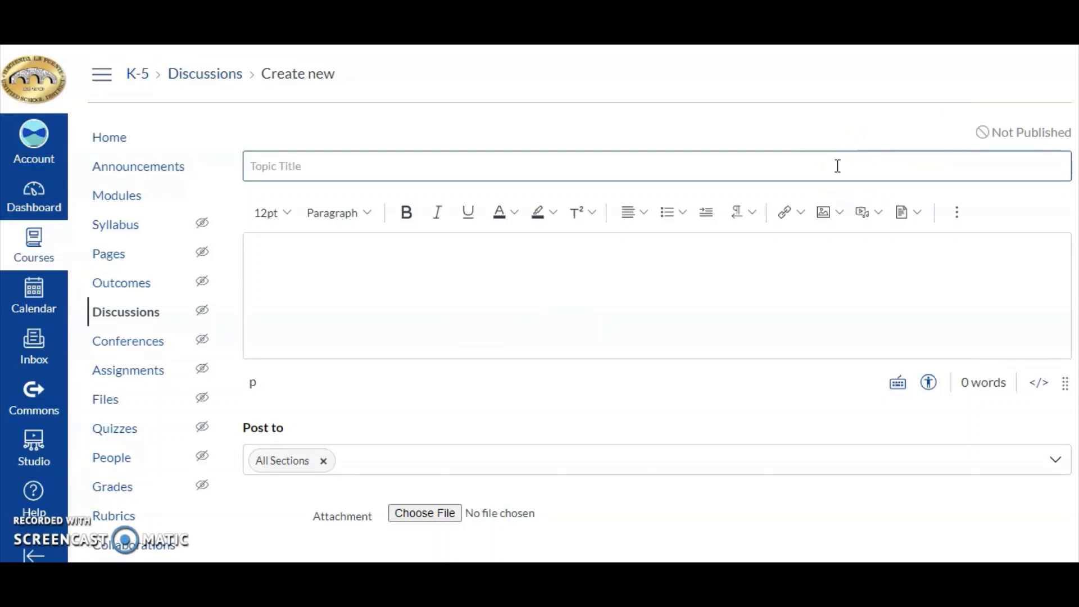
pyautogui.write('A')
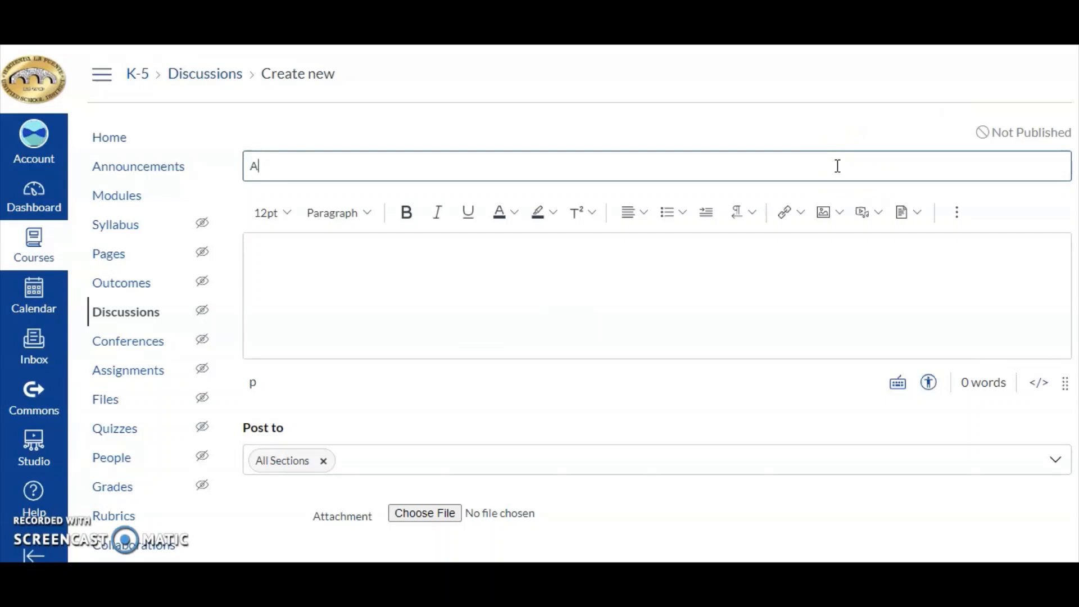
pyautogui.write('ll about me')
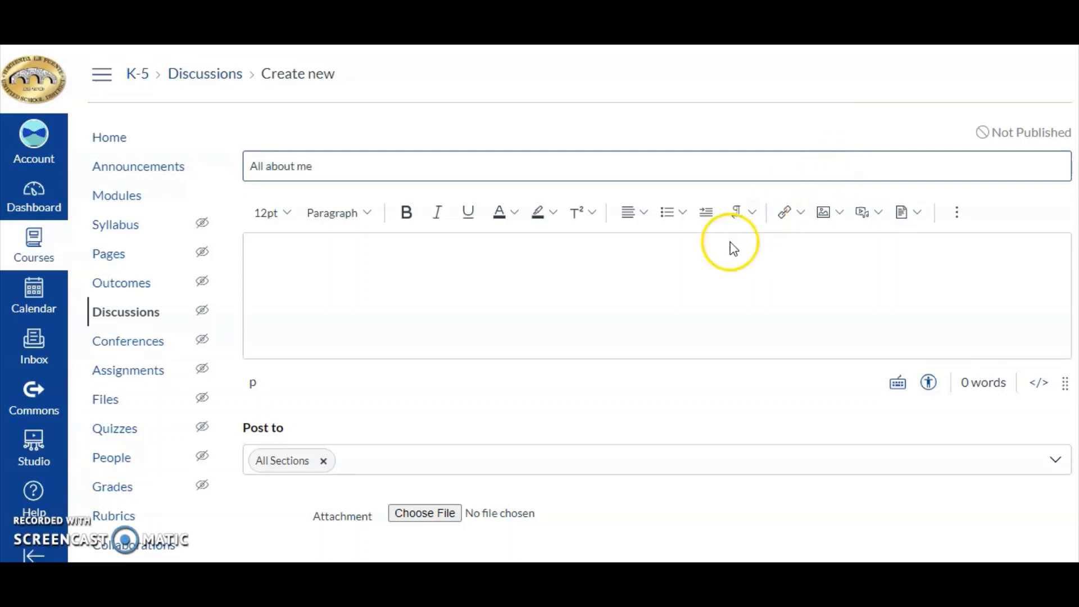
# - Paste the prepared instructions beginning "In this post, I would like you to introduce yourself to the class" into the body and add a blank line at the end
pyautogui.click(542, 270)
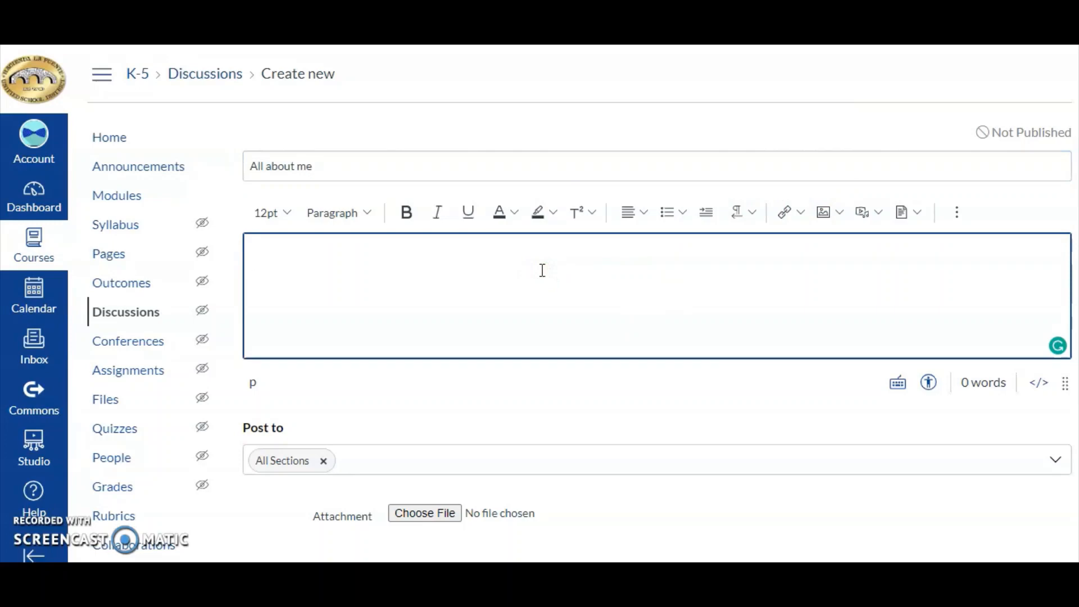
pyautogui.write("In this post, I would like you to introduce yourself to the class post at least two sentences about yourself, you may use the questions below to help What is your favorite thing to do? What is your favorite thing to learn about? What is/are your strengths? What is something you enjoy about distance learning? You must also reply to at least 1 other student's post.")
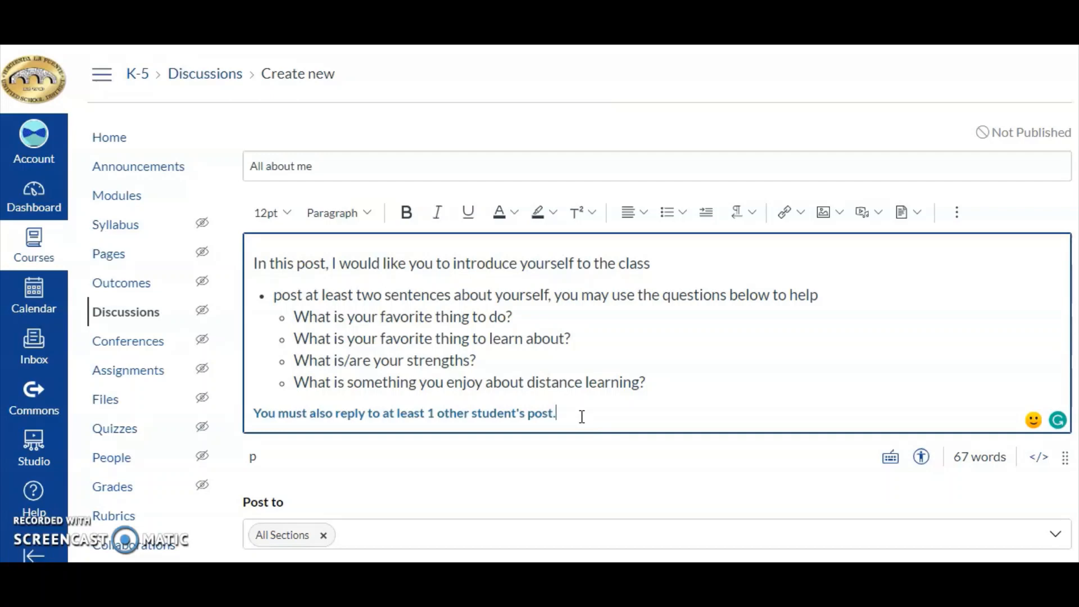
pyautogui.press('Return')
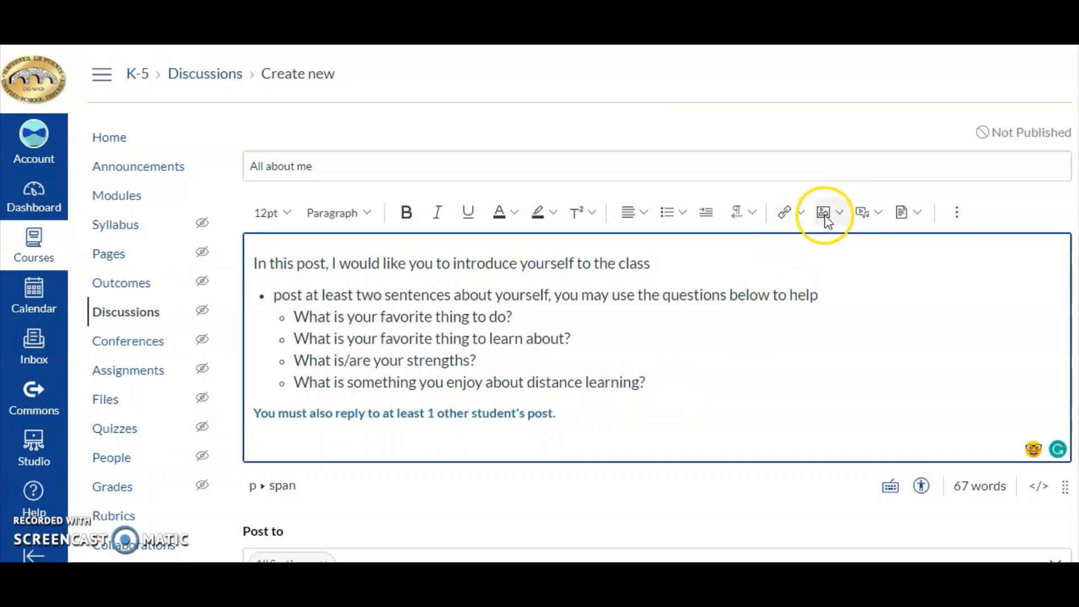
# - Open the media recorder for the discussion body and set the webcam to No Video for an audio-only recording
pyautogui.click(869, 213)
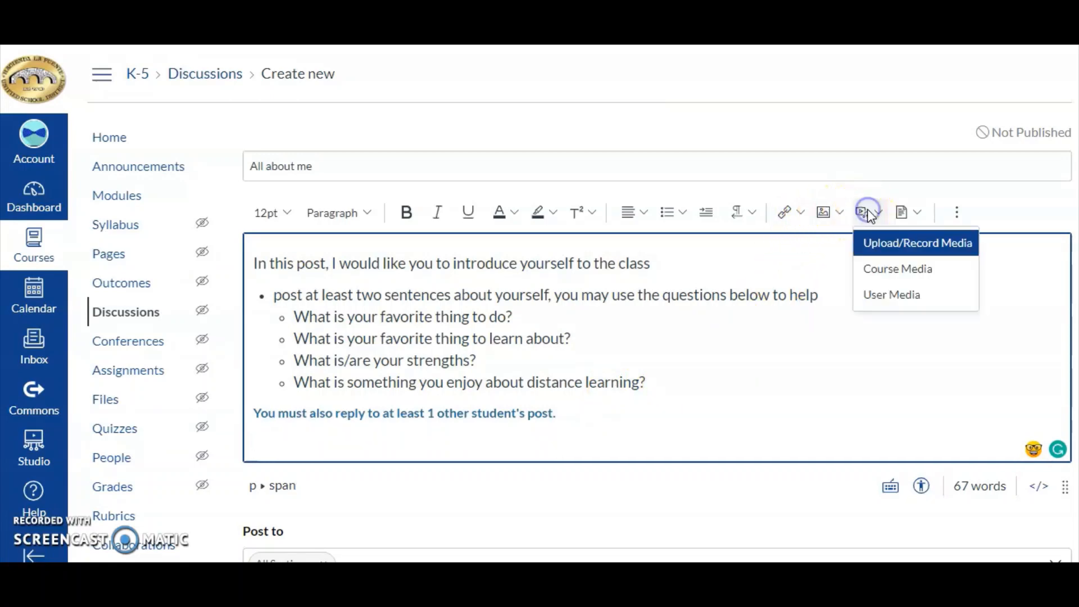
pyautogui.click(875, 247)
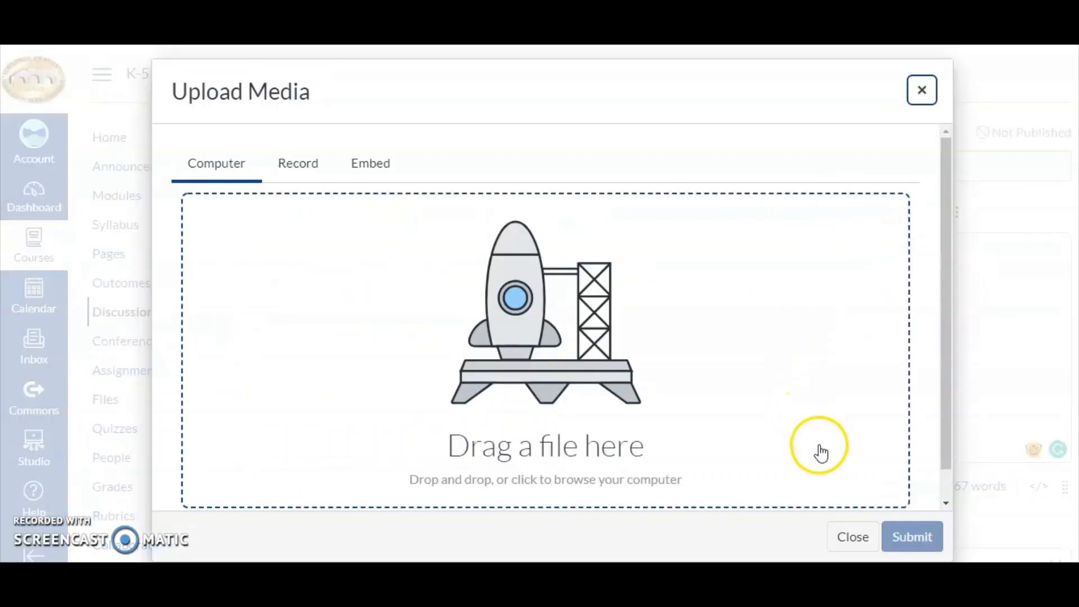
pyautogui.click(307, 163)
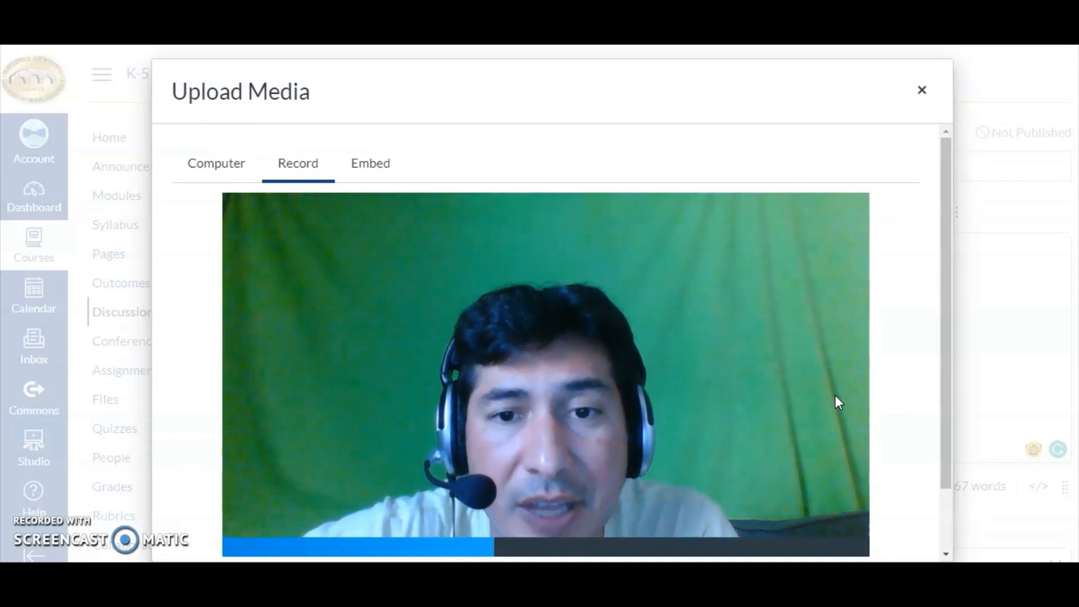
pyautogui.scroll(-2, 835, 395)
pyautogui.click(712, 521)
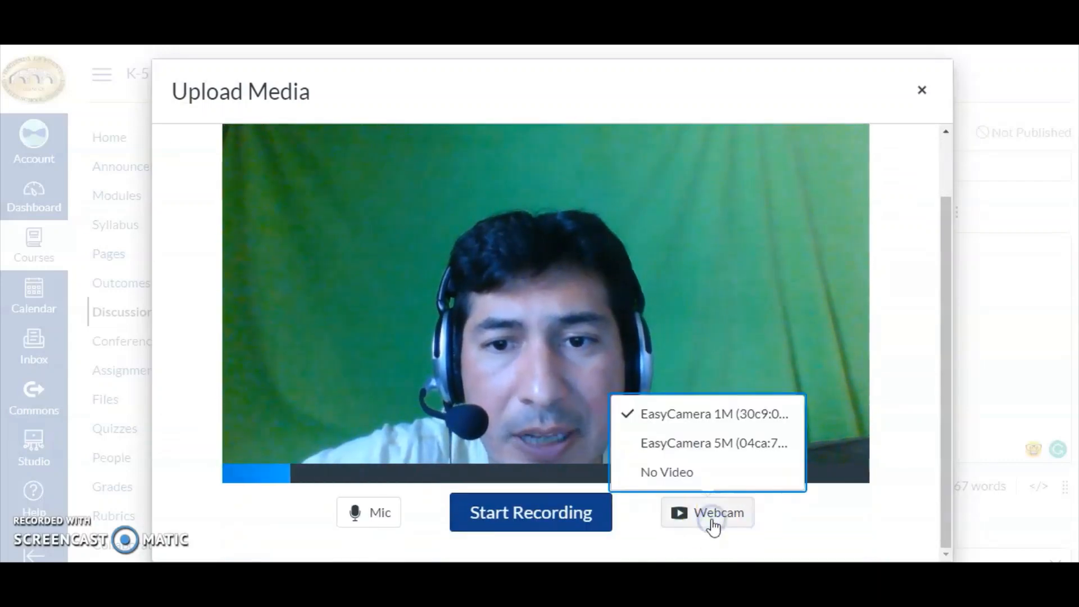
pyautogui.click(684, 473)
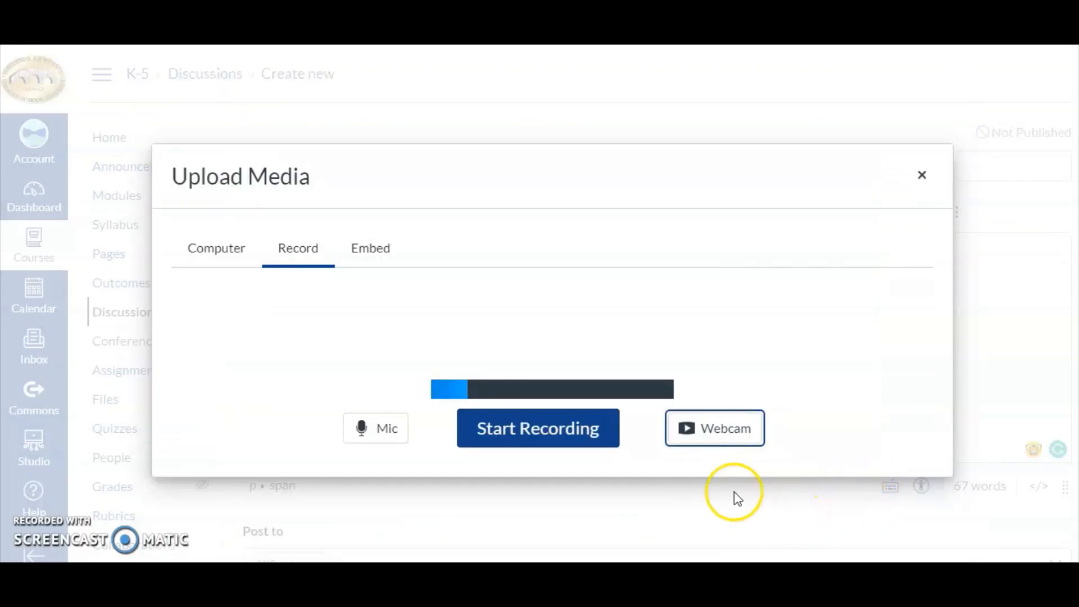
# - Record an audio clip of about 7 seconds and insert it into the discussion body
pyautogui.click(556, 440)
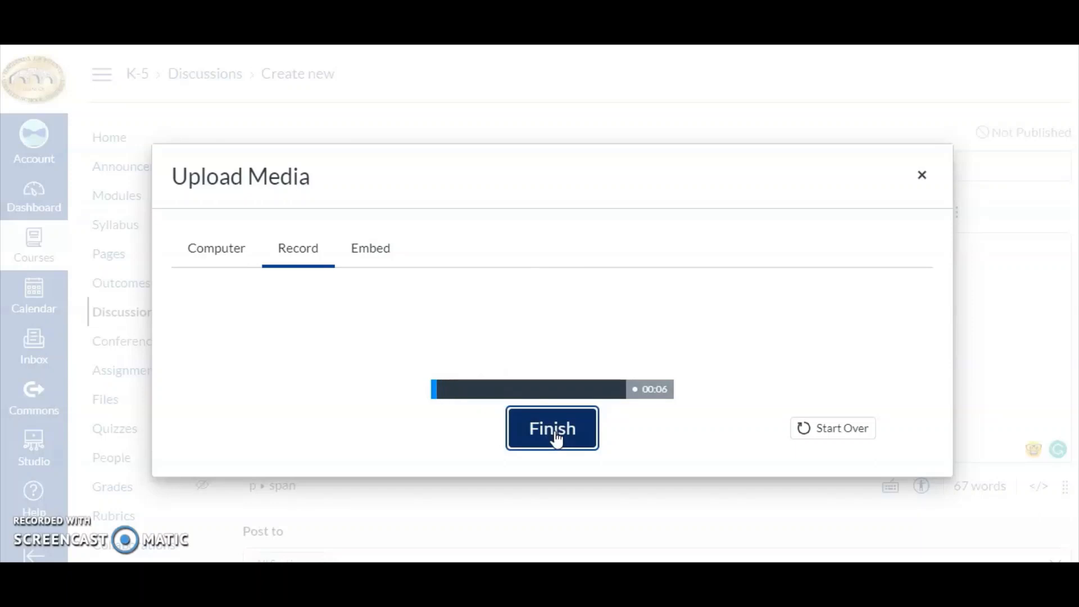
pyautogui.click(555, 434)
pyautogui.click(535, 427)
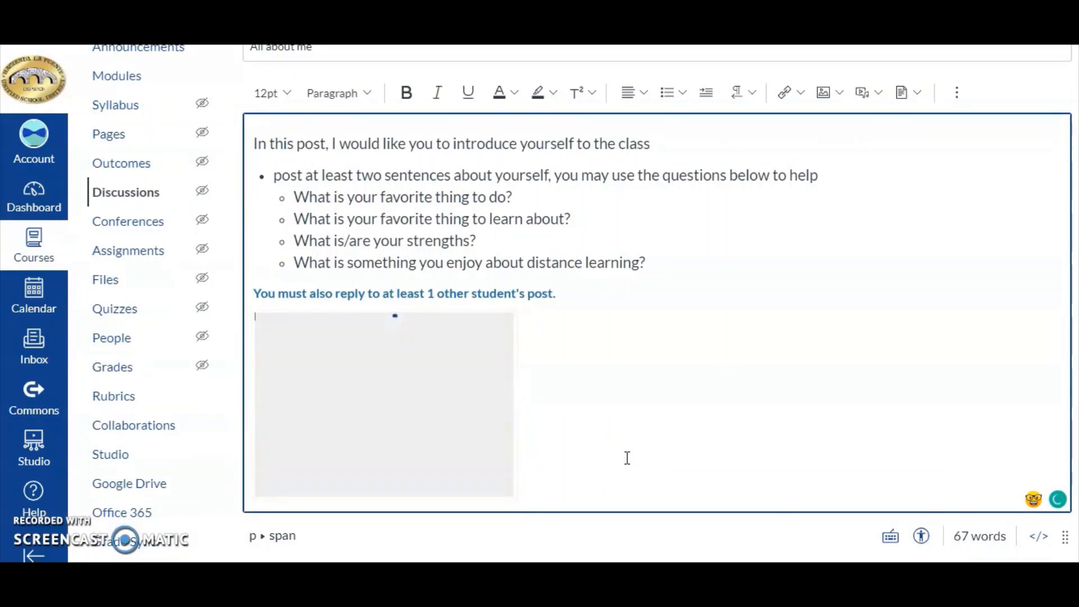
# - Add a new line after the embedded audio clip in the discussion body
pyautogui.click(442, 451)
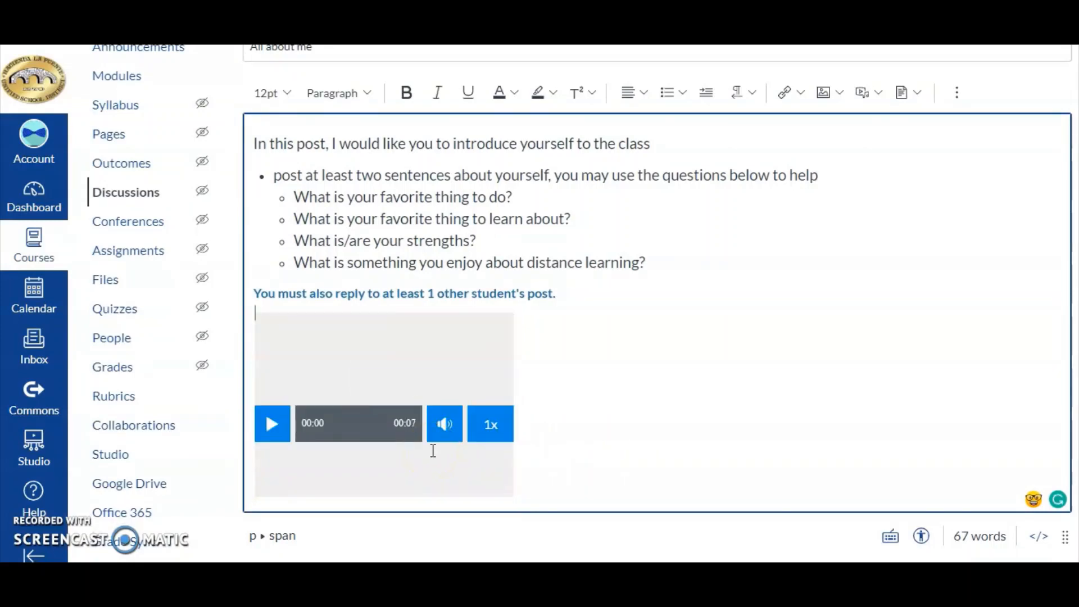
pyautogui.click(272, 426)
pyautogui.scroll(-6, 607, 450)
pyautogui.scroll(3, 610, 434)
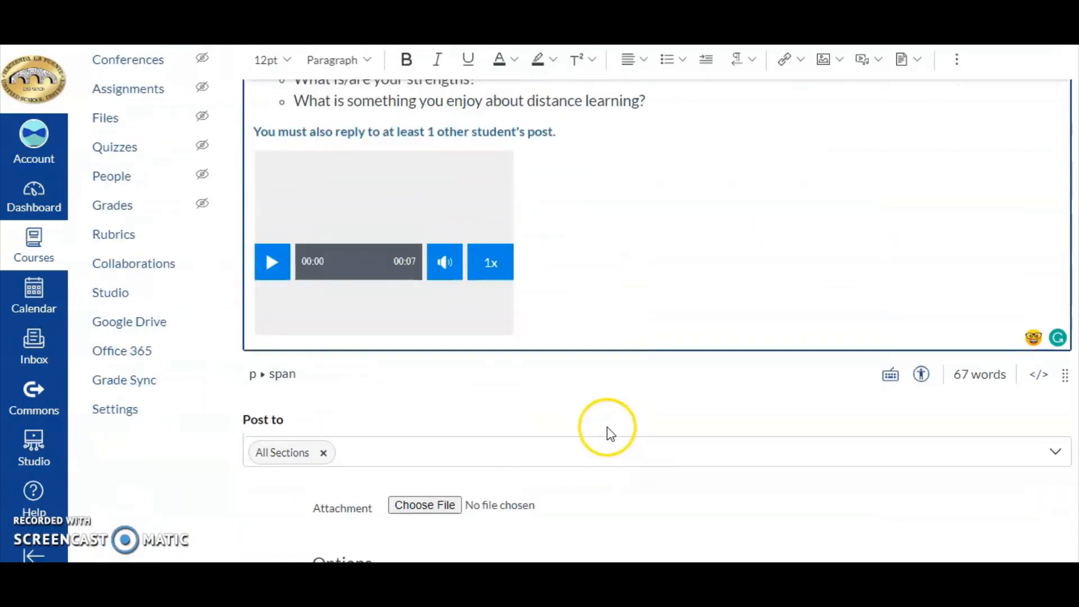
pyautogui.scroll(2, 611, 434)
pyautogui.click(572, 412)
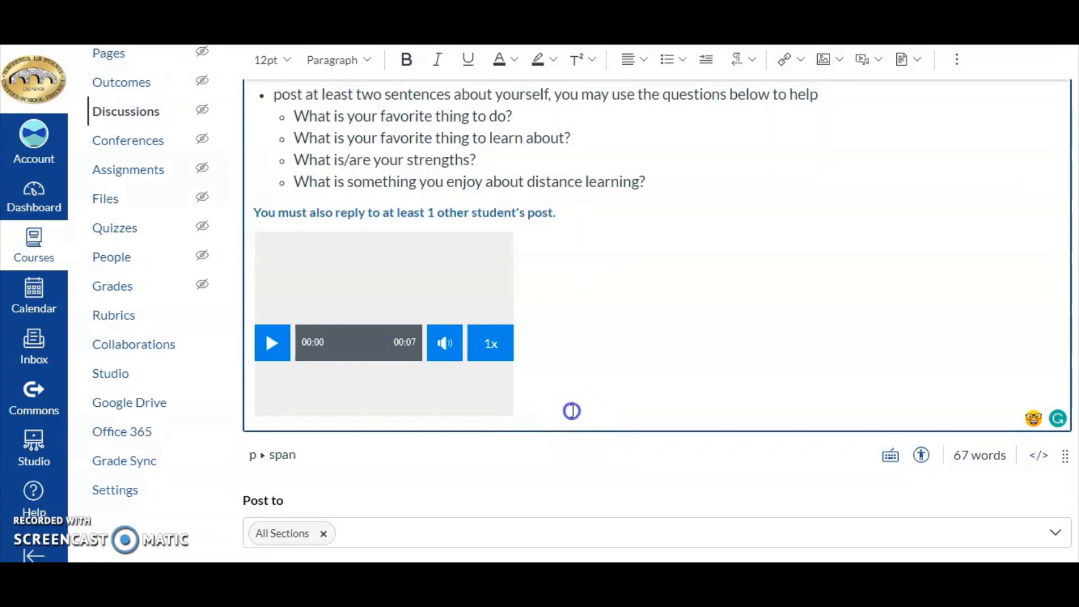
pyautogui.press('Return')
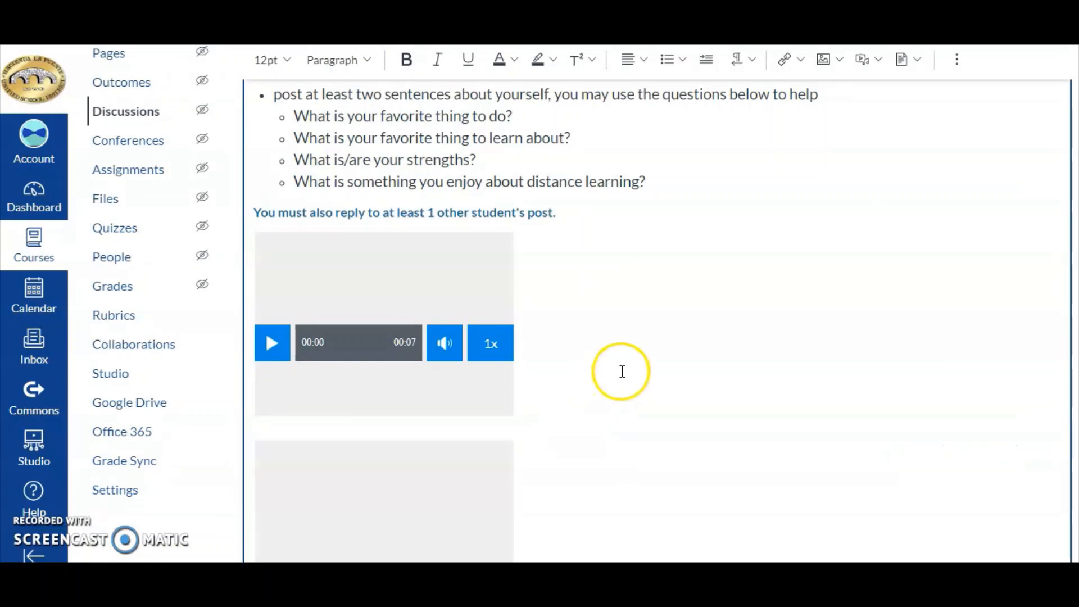
# - Begin inserting an external link in the discussion body with the display text "Plant Life"
pyautogui.scroll(5, 622, 372)
pyautogui.click(794, 211)
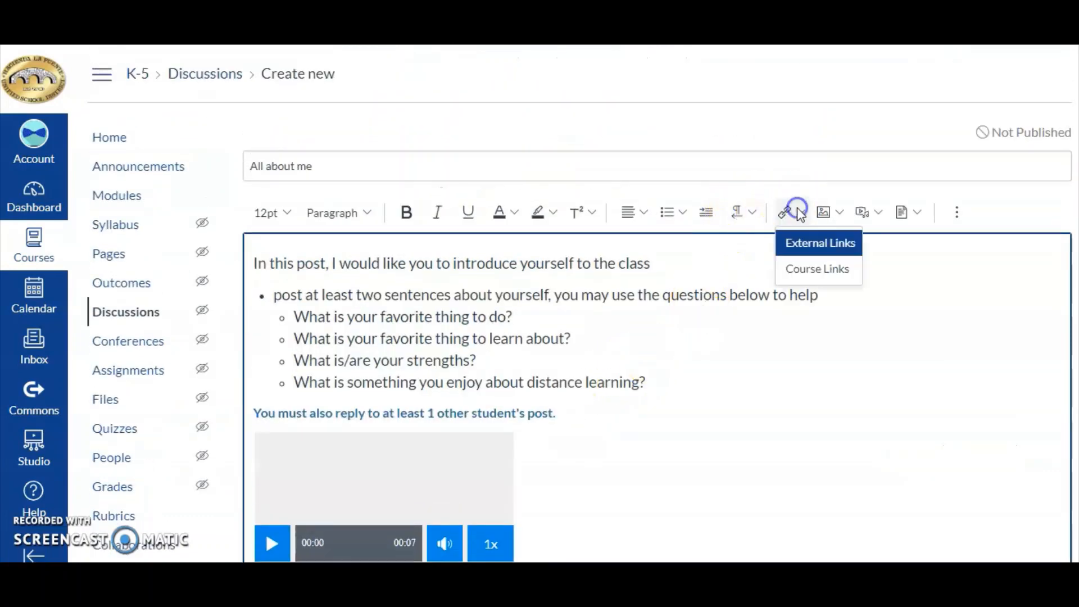
pyautogui.click(799, 245)
pyautogui.click(545, 290)
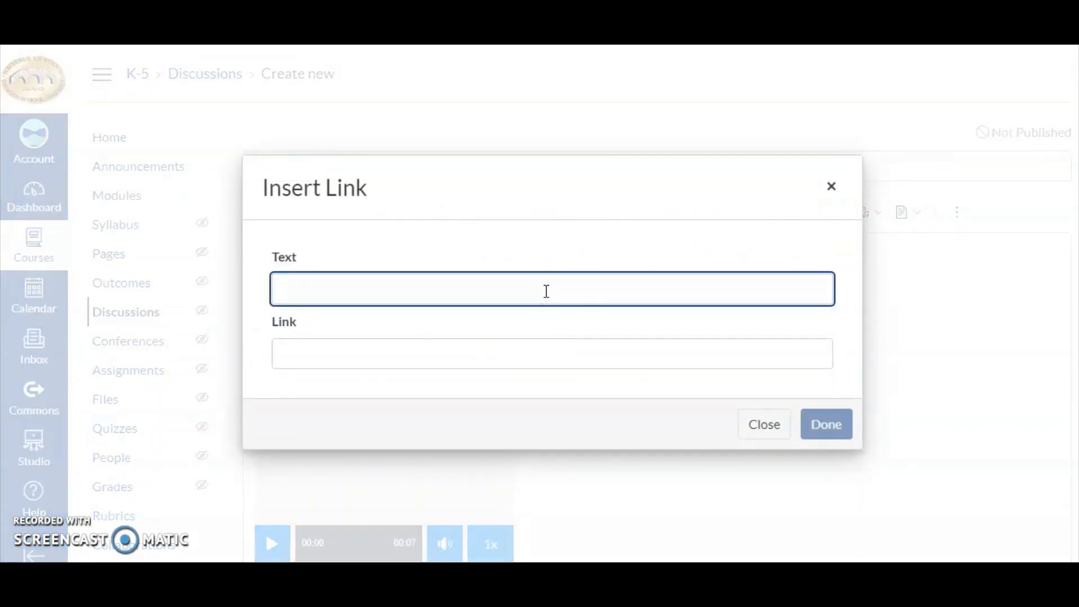
pyautogui.write('Plant Li')
pyautogui.write('de')
pyautogui.press('BackSpace')
pyautogui.press('BackSpace')
pyautogui.write('fe')
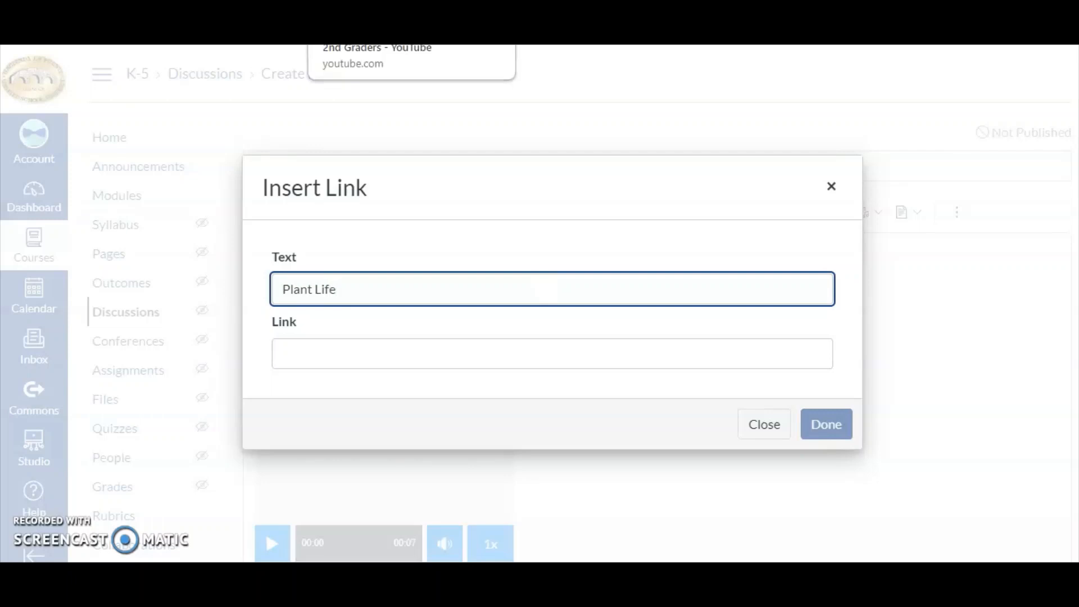
# - Switch to YouTube and copy the address of the video "Plant Life Cycle - Science Lesson for 2nd Graders"
pyautogui.click(360, 12)
pyautogui.rightClick(335, 42)
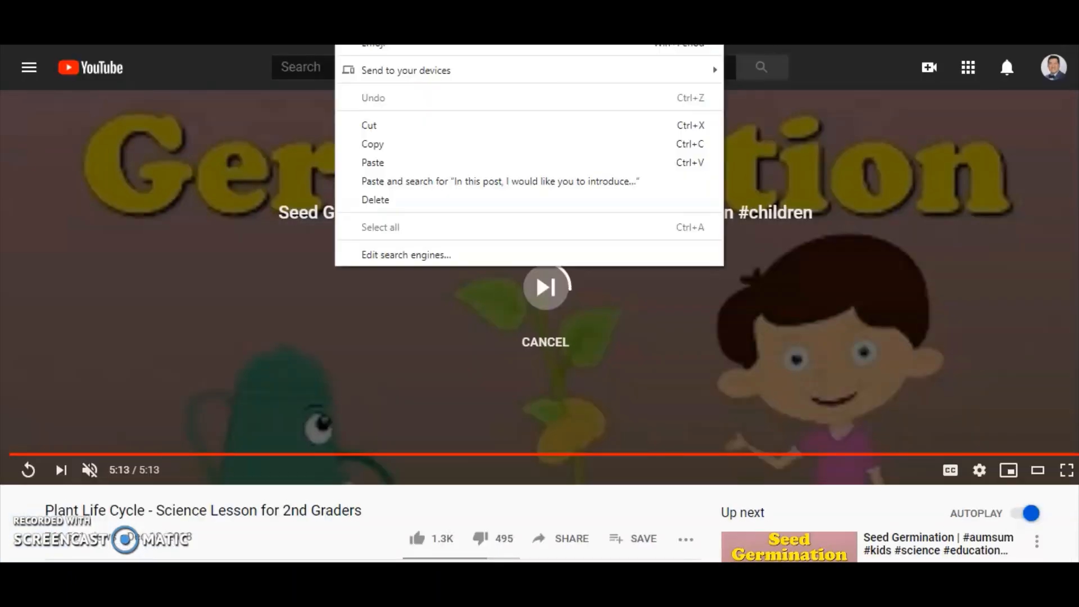
pyautogui.click(361, 123)
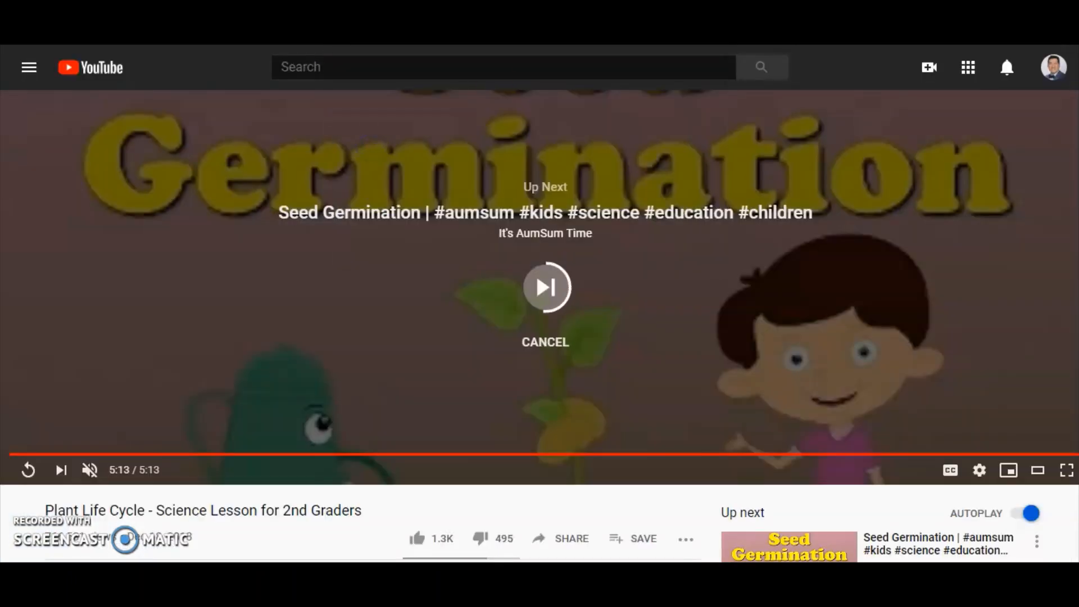
# - Return to the Canvas discussion, paste the copied YouTube address as the target of the Plant Life link and insert the link
pyautogui.click(292, 11)
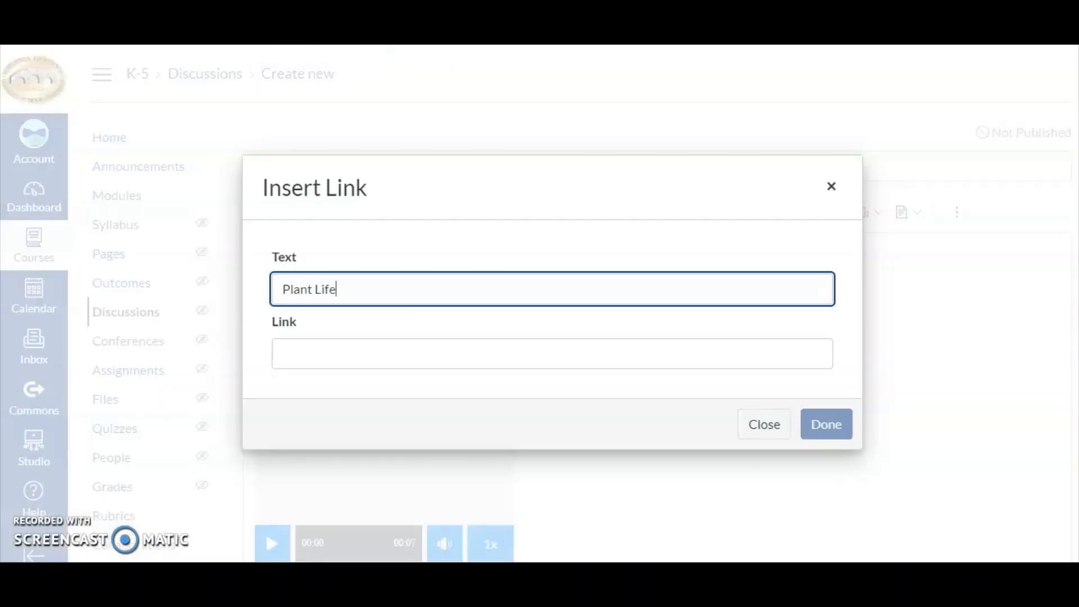
pyautogui.click(355, 355)
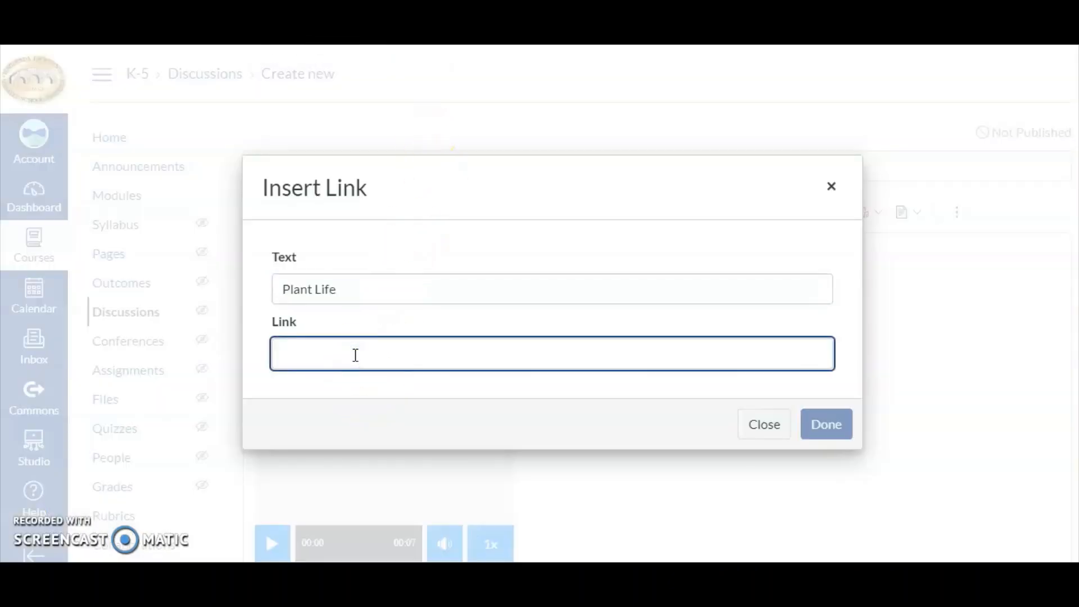
pyautogui.hotkey('ctrl', 'v')
pyautogui.click(826, 432)
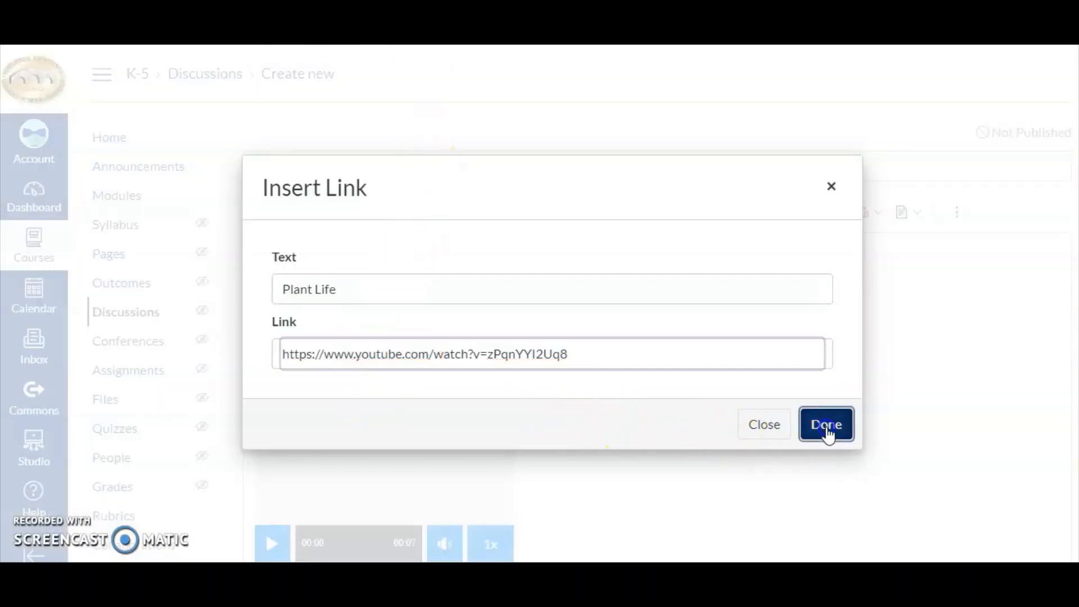
pyautogui.scroll(-3, 808, 429)
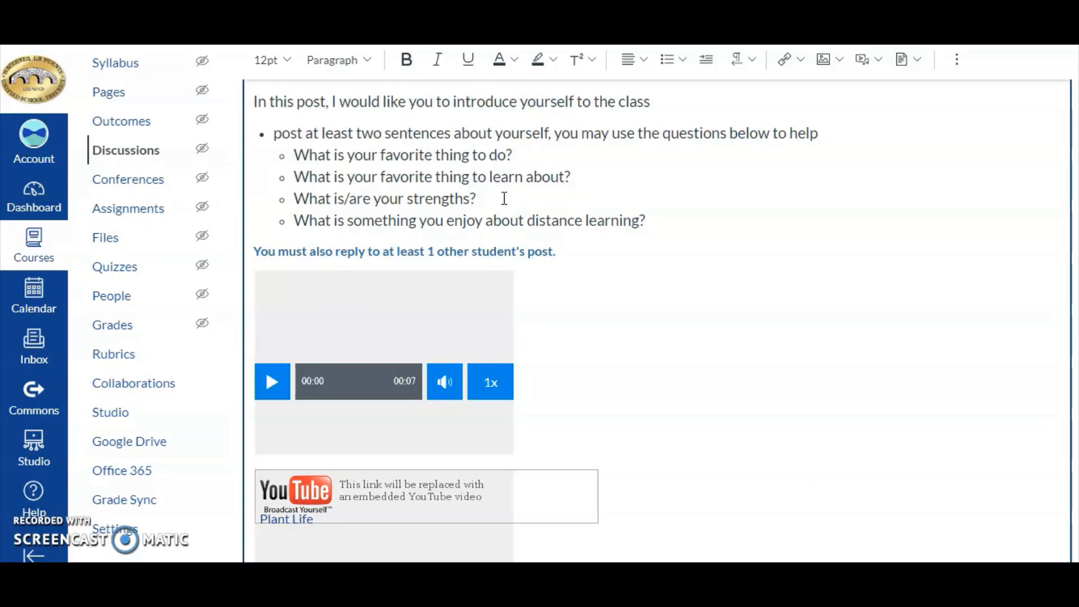
# - Allow threaded replies and require users to post before seeing replies in the discussion options
pyautogui.scroll(-10, 504, 199)
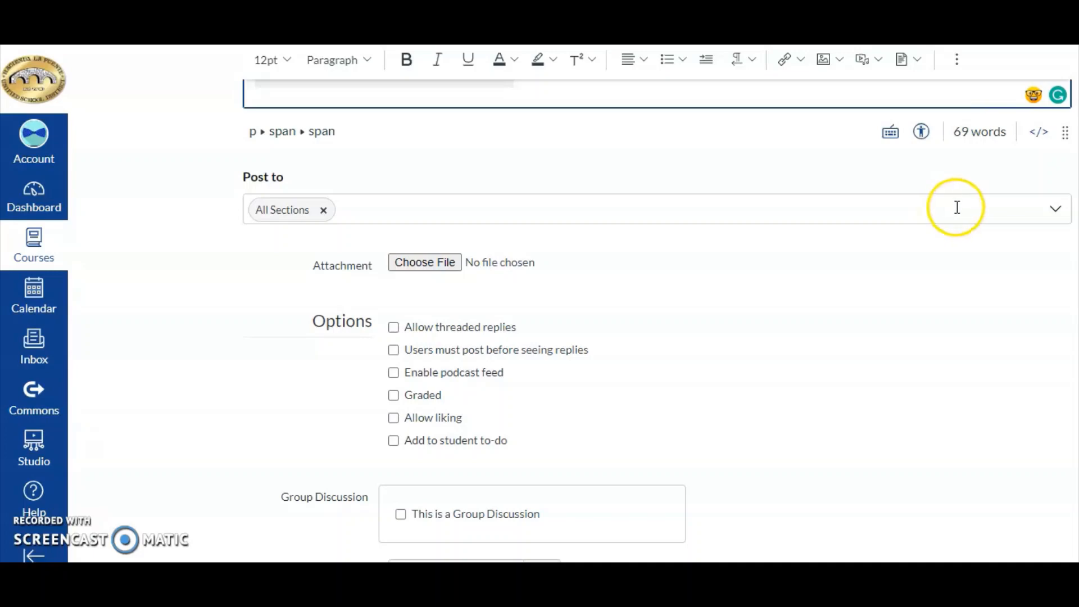
pyautogui.scroll(-2, 657, 332)
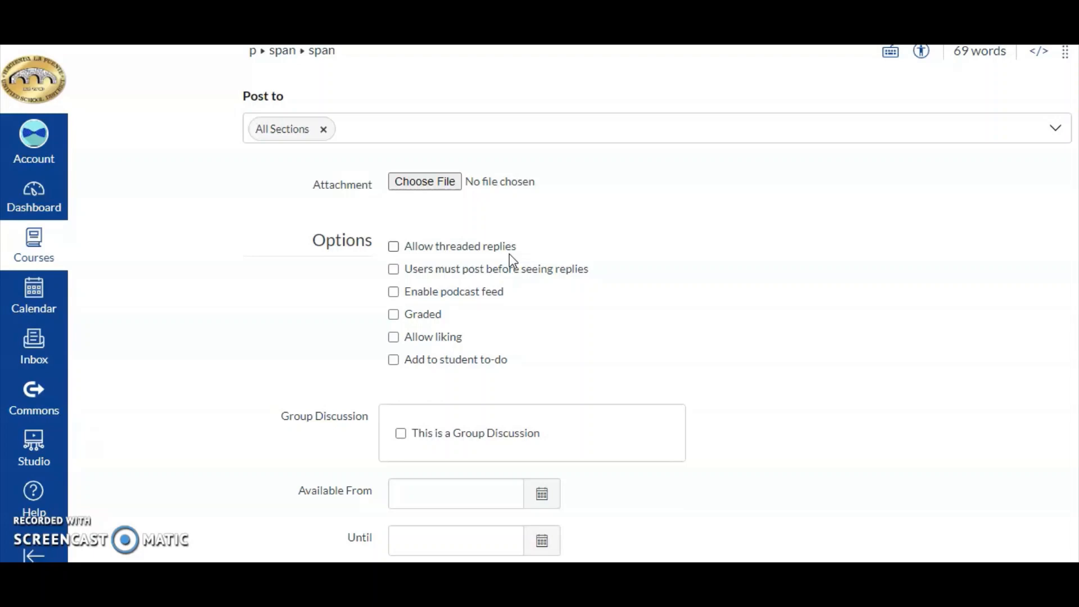
pyautogui.click(394, 249)
pyautogui.click(393, 270)
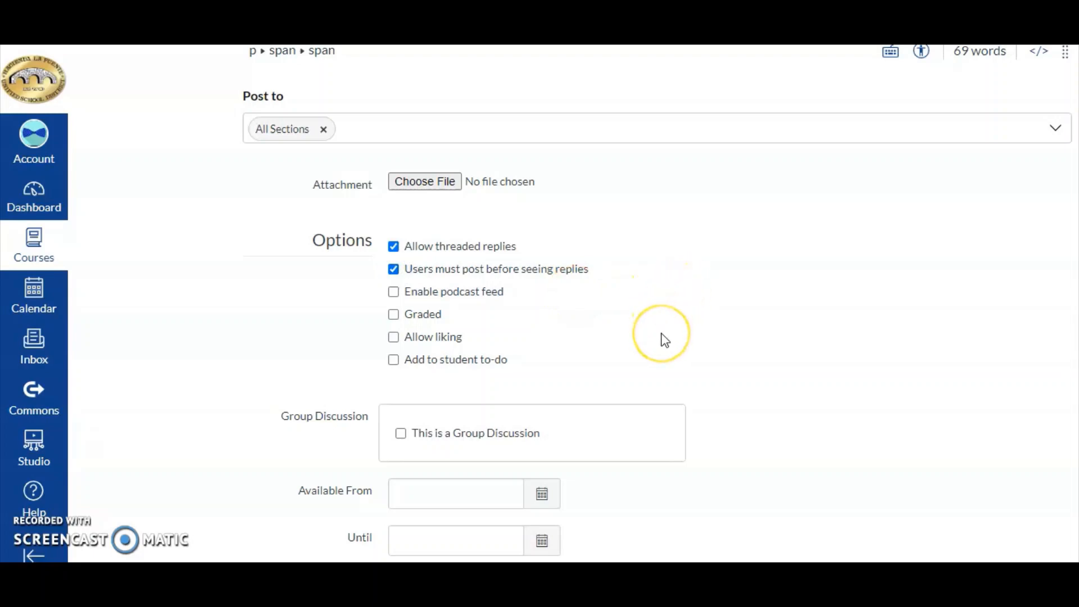
pyautogui.scroll(4, 665, 338)
pyautogui.scroll(6, 665, 338)
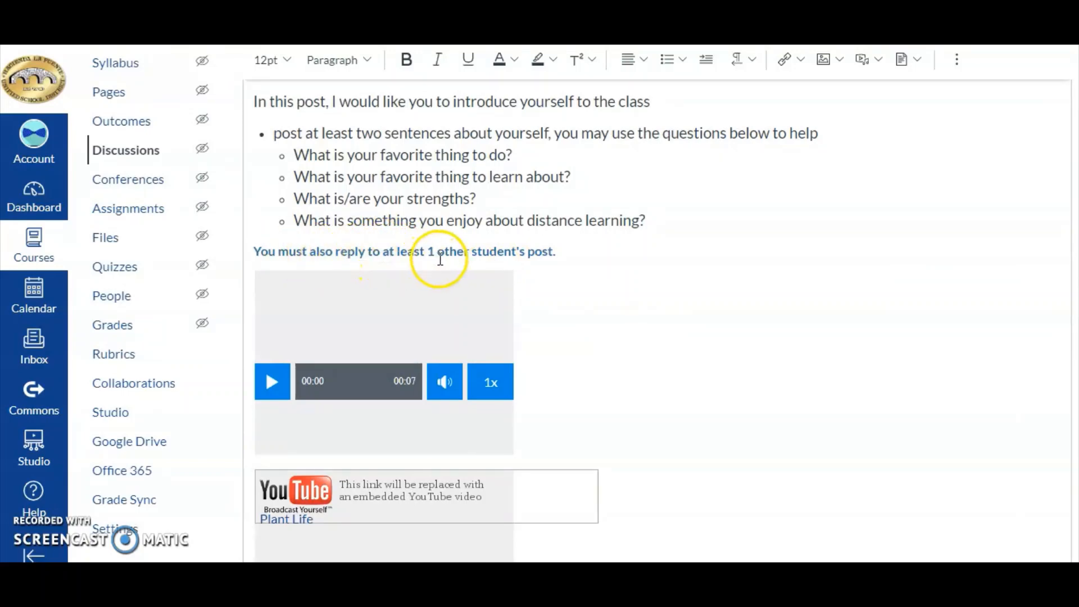
pyautogui.scroll(-10, 633, 336)
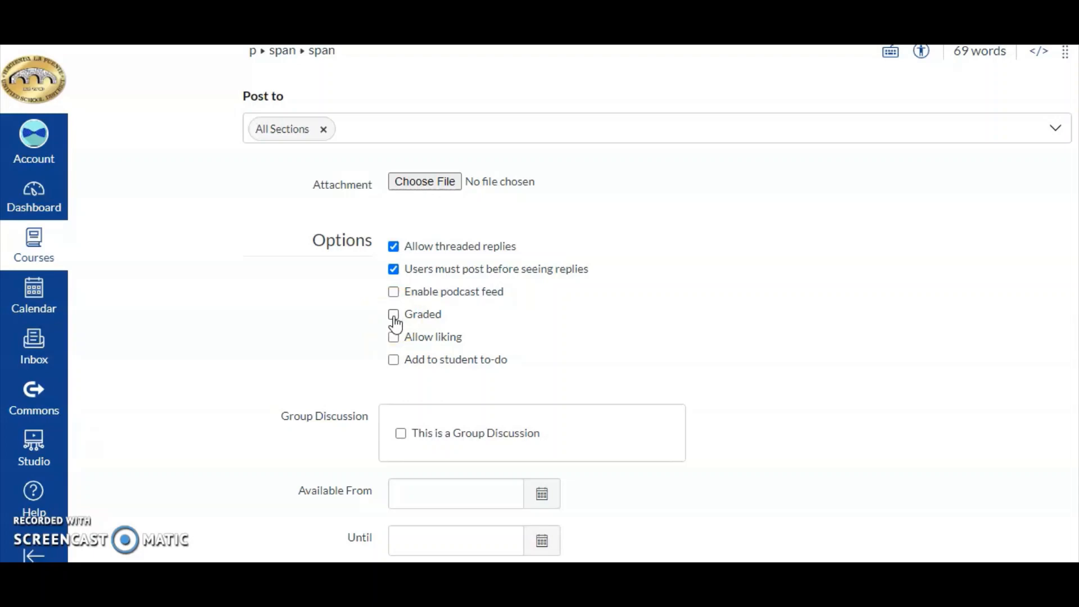
# - Try the Graded option and view the choices for displaying the grade, leaving the discussion ungraded
pyautogui.click(394, 318)
pyautogui.scroll(-2, 504, 337)
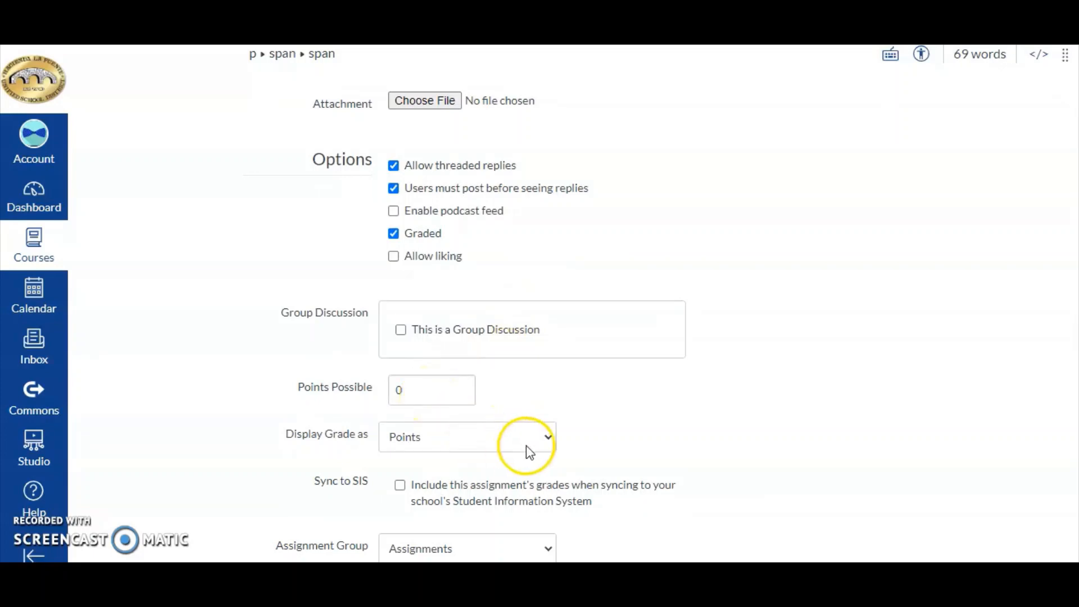
pyautogui.click(541, 442)
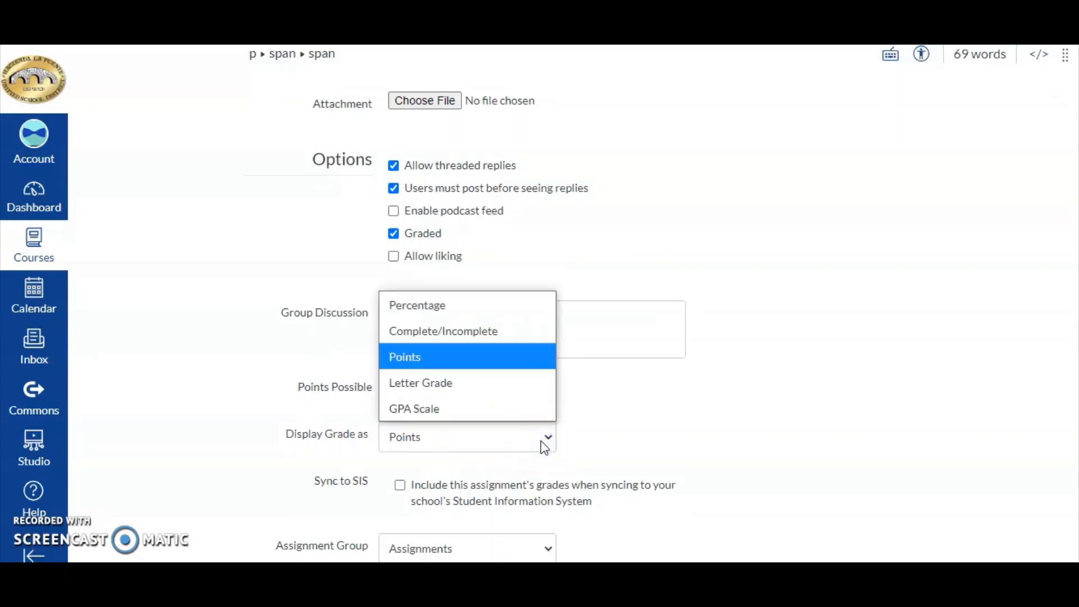
pyautogui.click(541, 440)
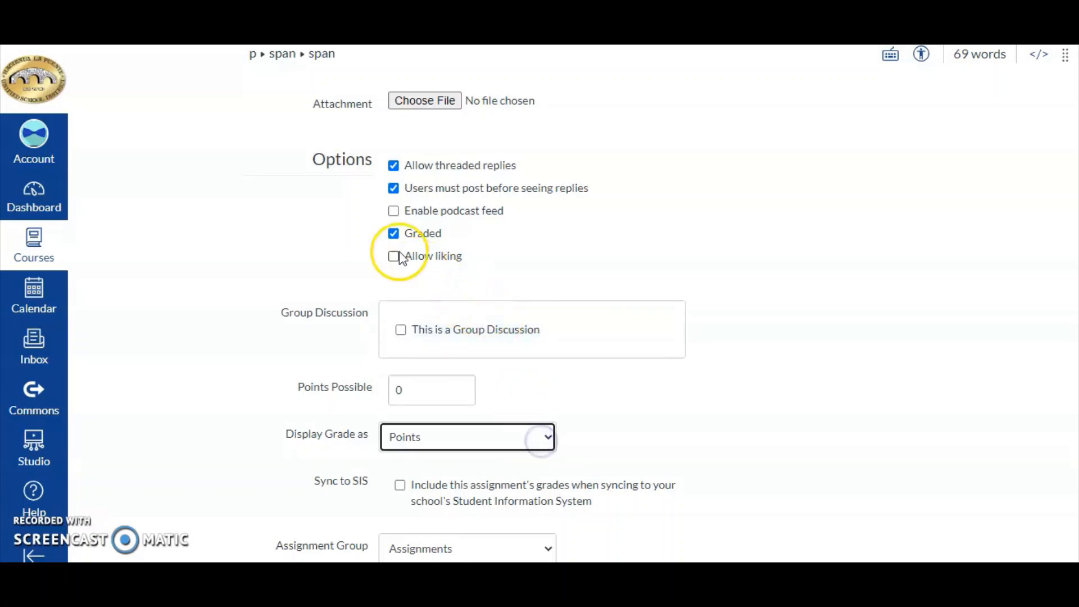
pyautogui.click(393, 234)
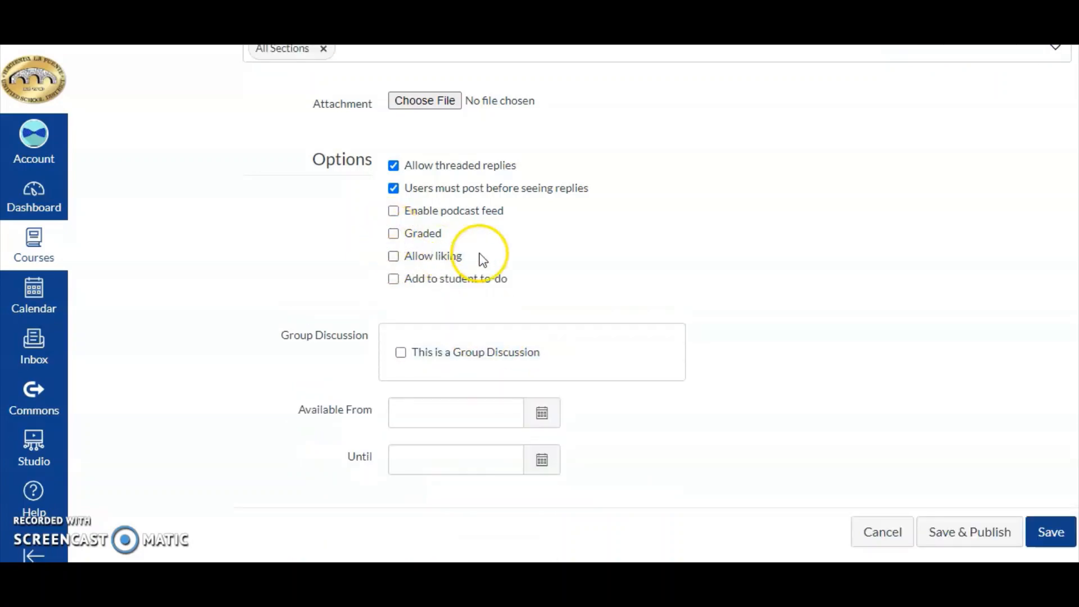
# - Allow liking and add the discussion to the student to-do without setting a date, and save and publish it
pyautogui.click(393, 257)
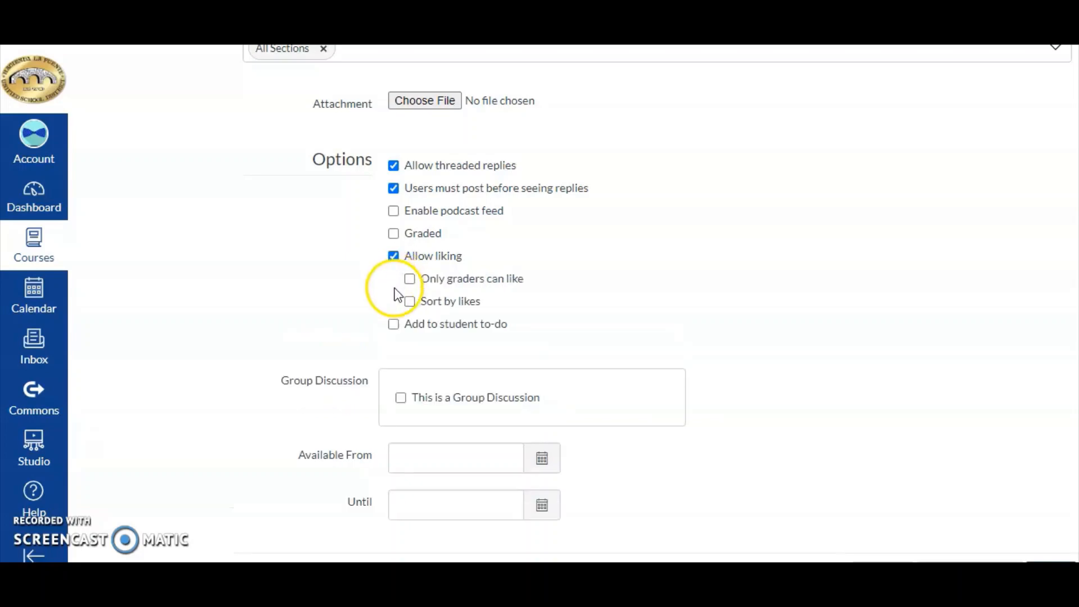
pyautogui.click(394, 326)
pyautogui.click(393, 325)
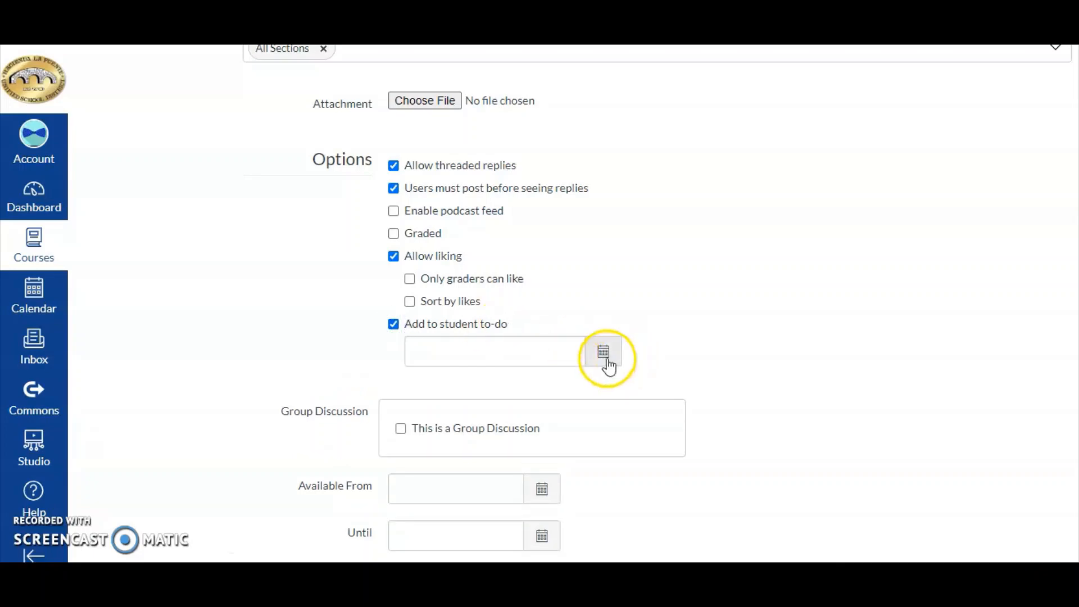
pyautogui.scroll(-1, 607, 366)
pyautogui.click(611, 288)
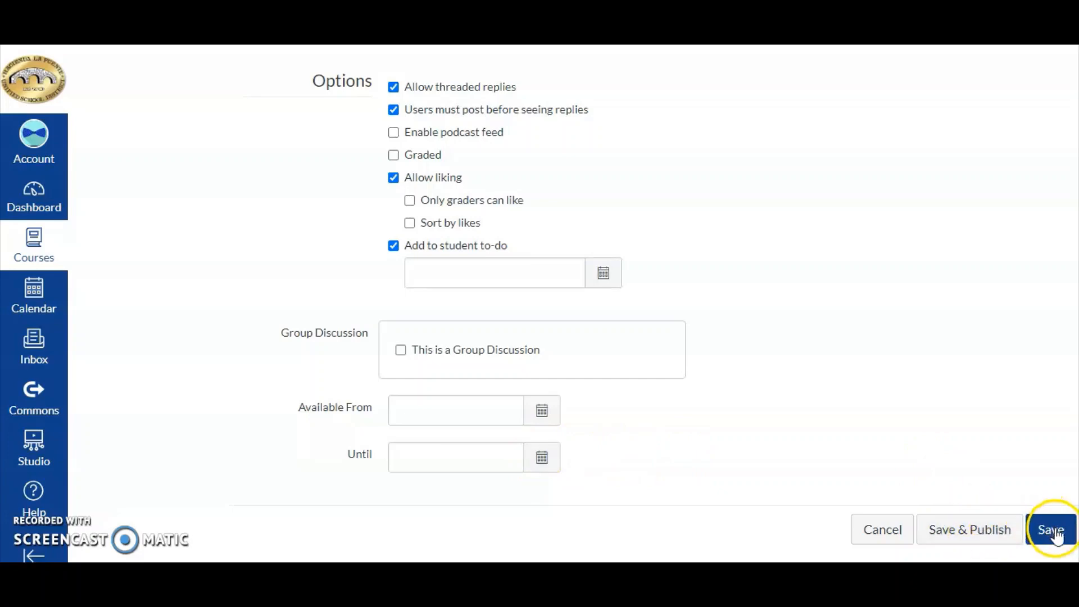
pyautogui.click(986, 535)
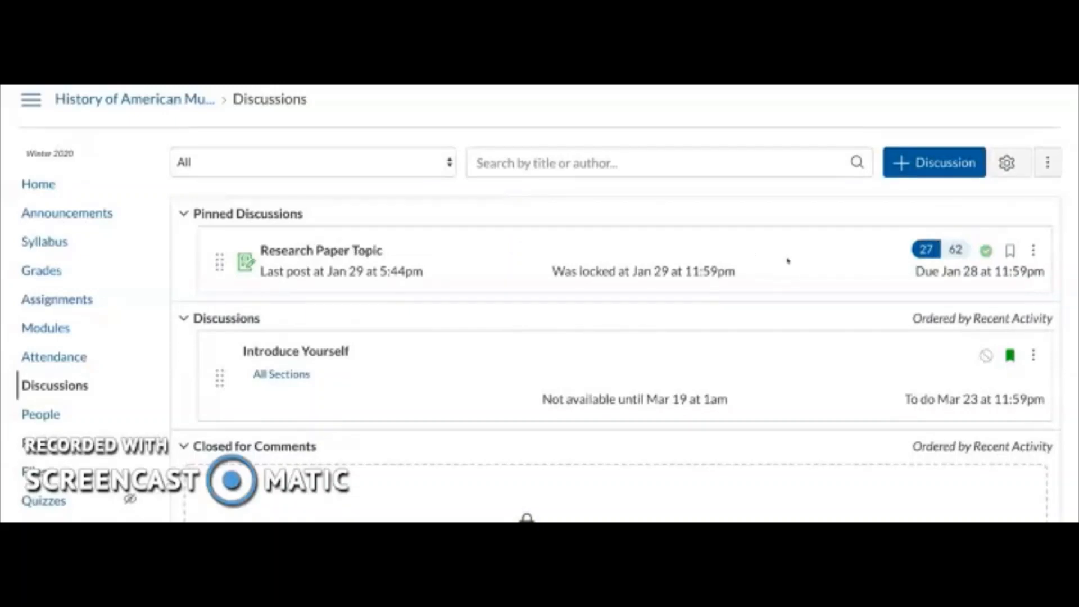
# - Open the pinned Research Paper Topic discussion in the History of American Mu... course and read through the students' replies and likes
pyautogui.moveTo(926, 252)
pyautogui.click(353, 249)
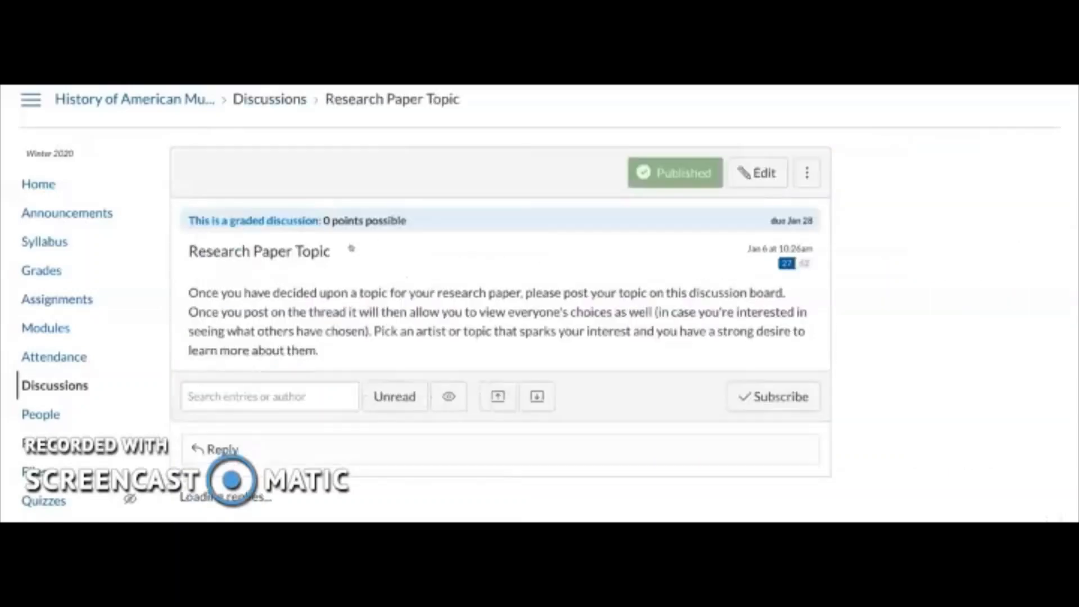
pyautogui.scroll(-2, 550, 441)
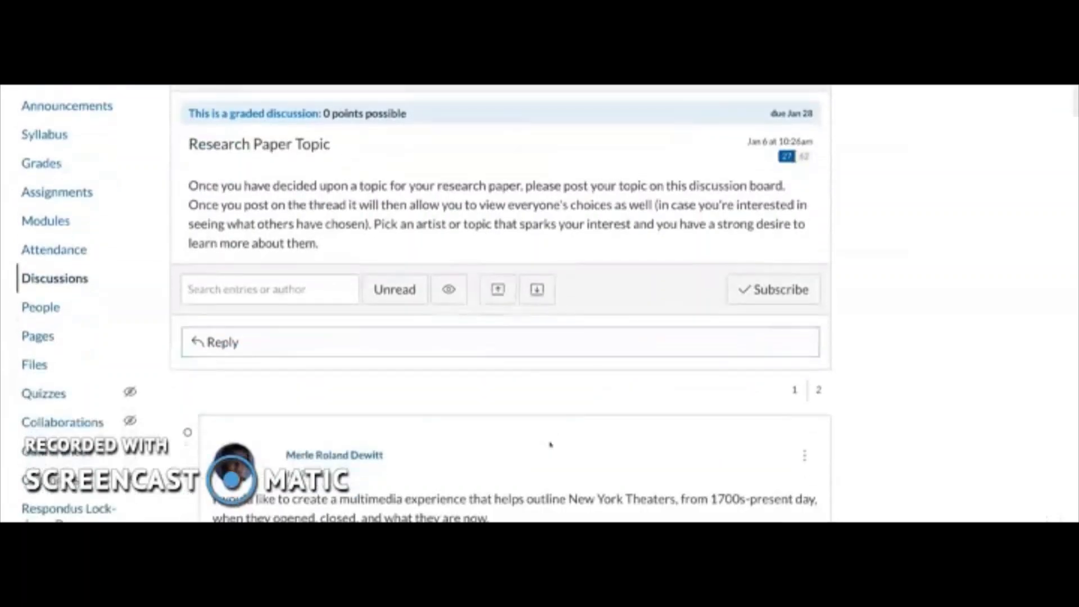
pyautogui.scroll(-2, 550, 444)
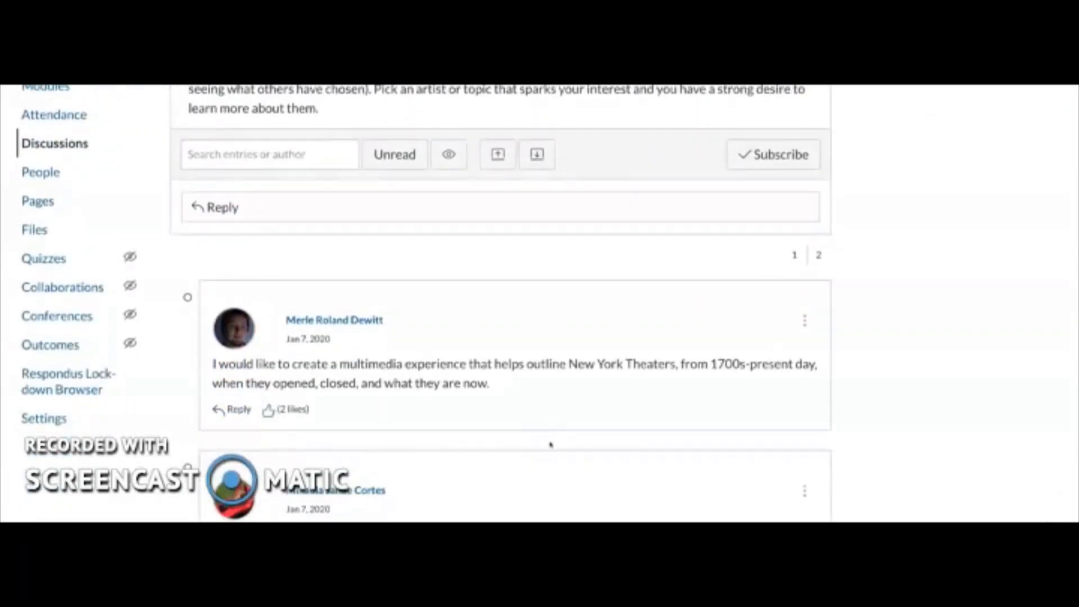
pyautogui.scroll(-3, 550, 444)
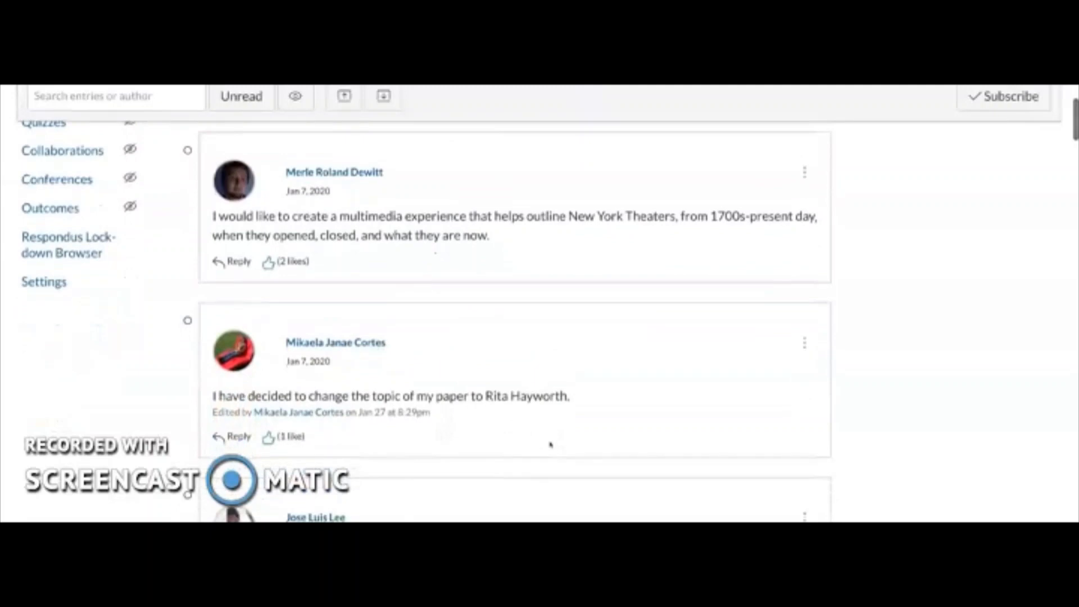
pyautogui.scroll(-3, 550, 444)
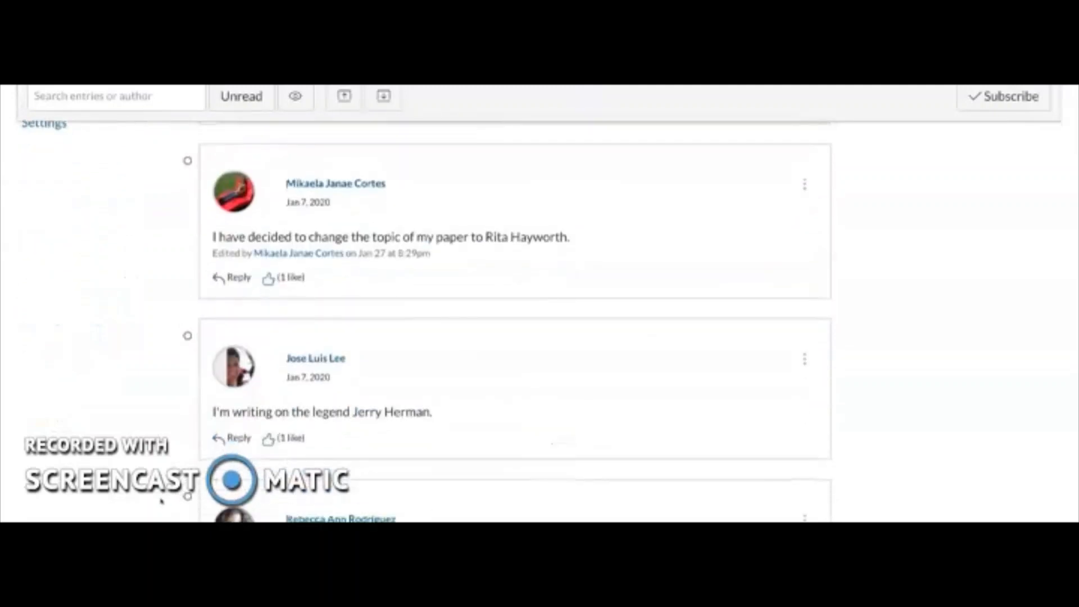
pyautogui.scroll(-5, 161, 500)
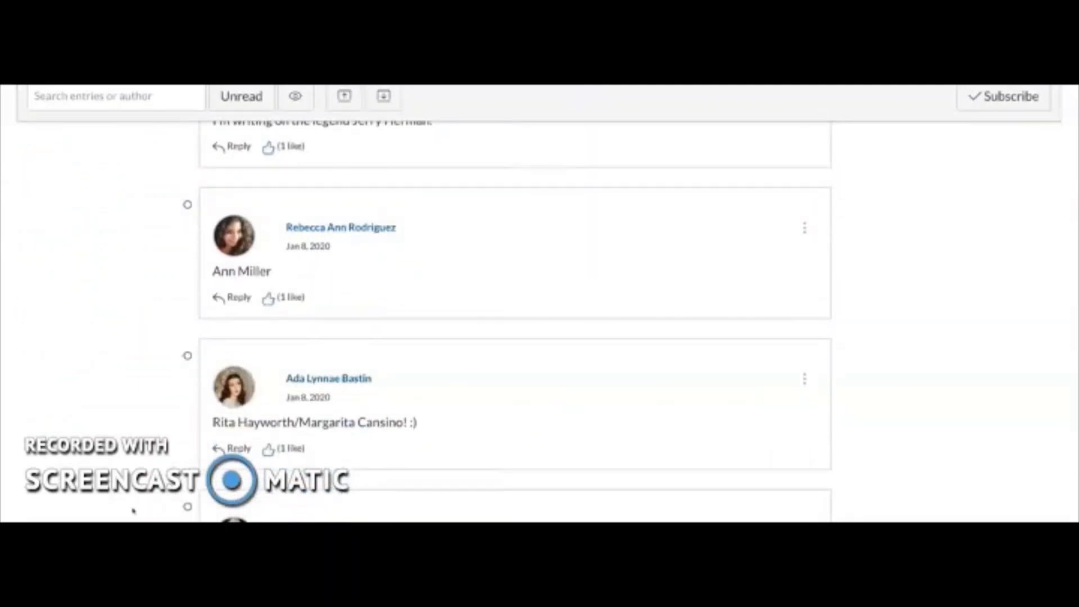
pyautogui.scroll(-15, 134, 510)
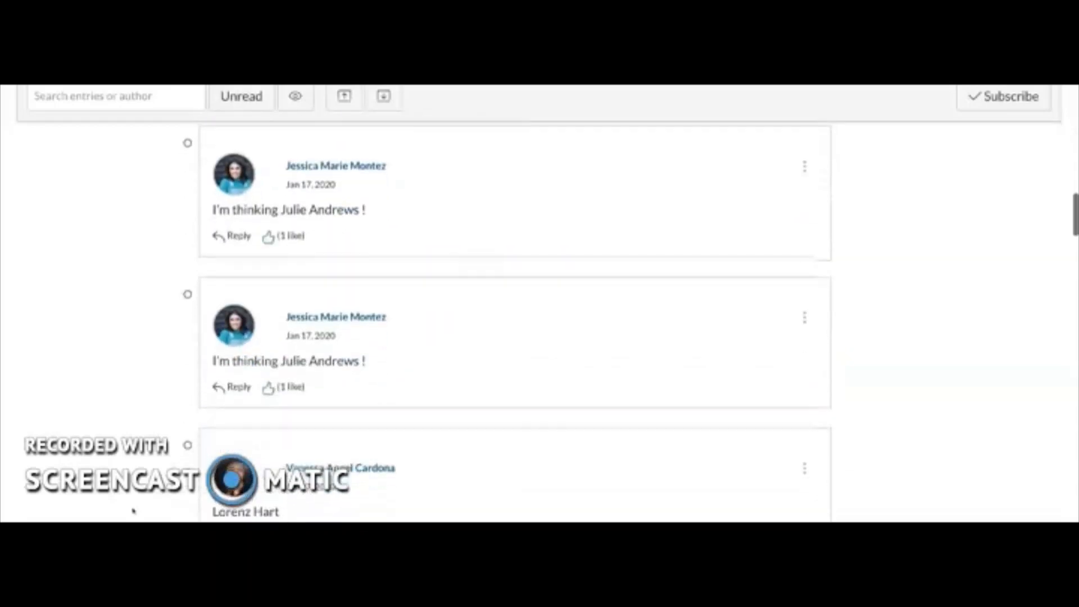
pyautogui.scroll(-20, 133, 511)
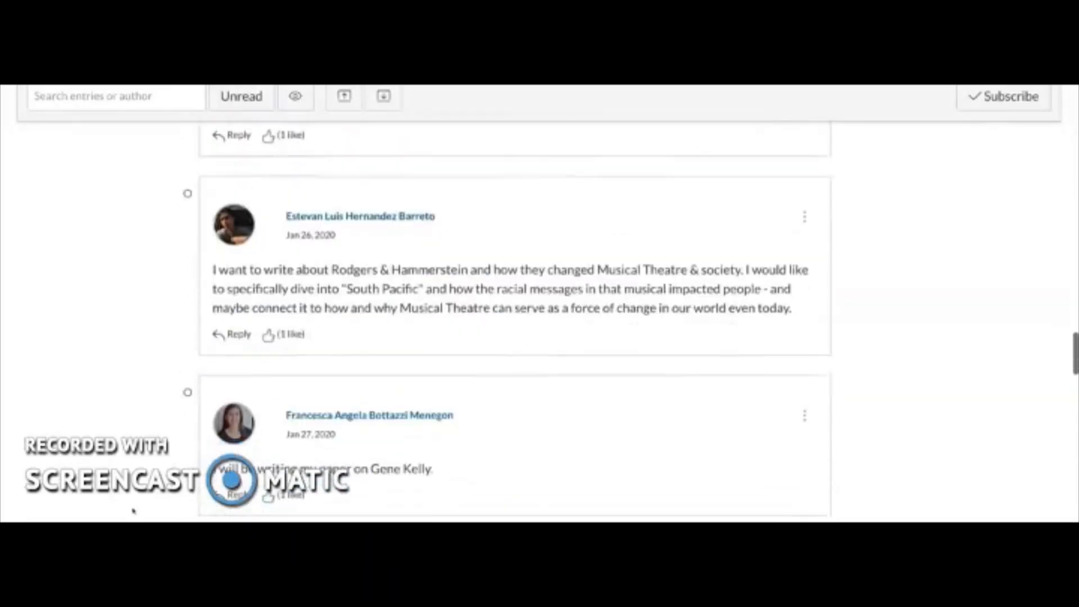
pyautogui.scroll(-20, 133, 510)
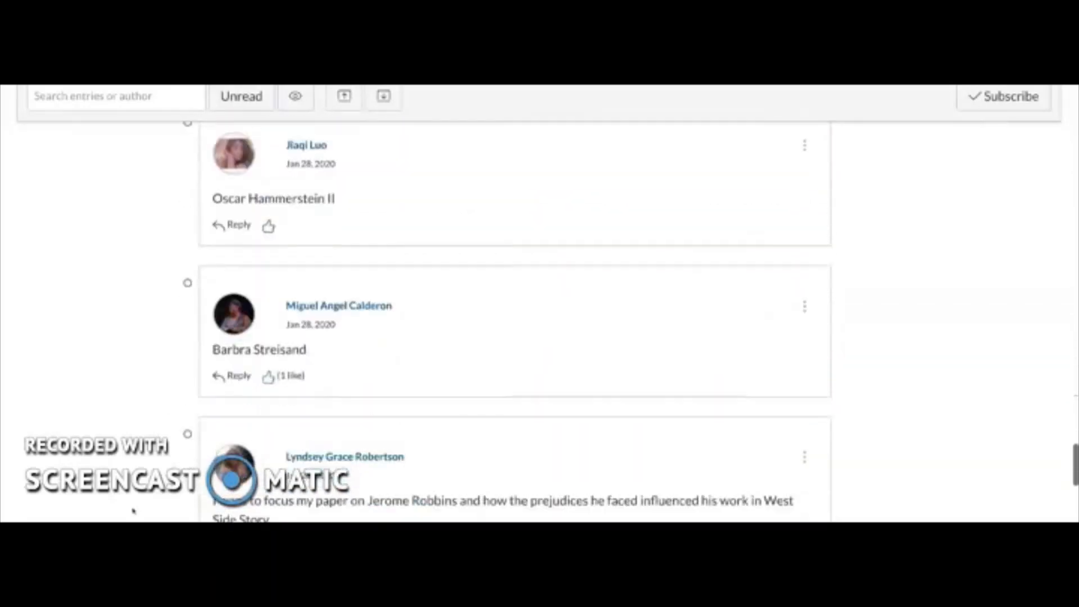
pyautogui.scroll(-20, 133, 511)
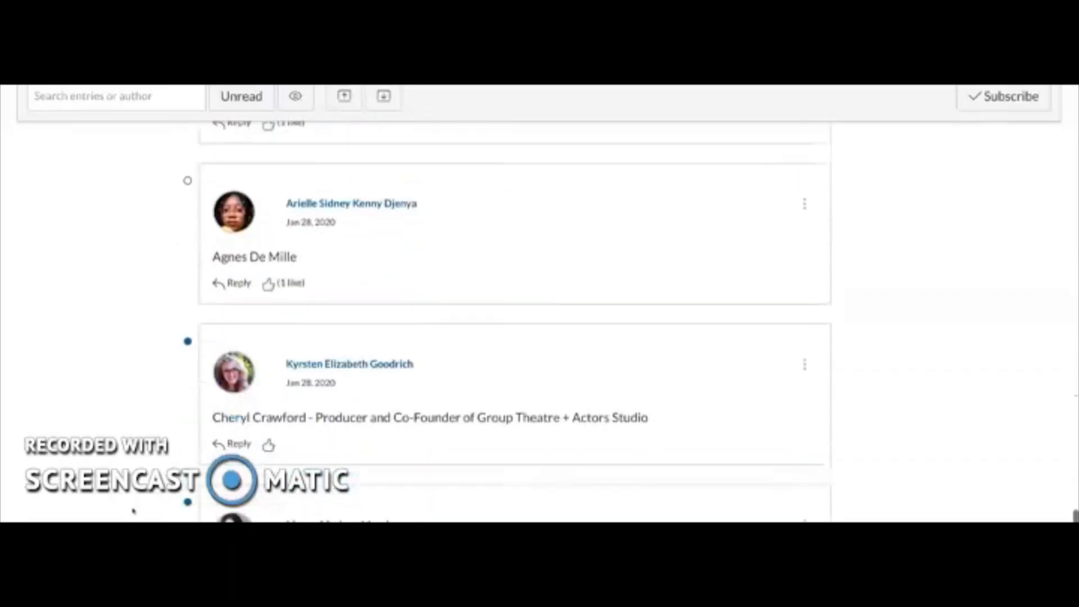
pyautogui.scroll(-2, 133, 510)
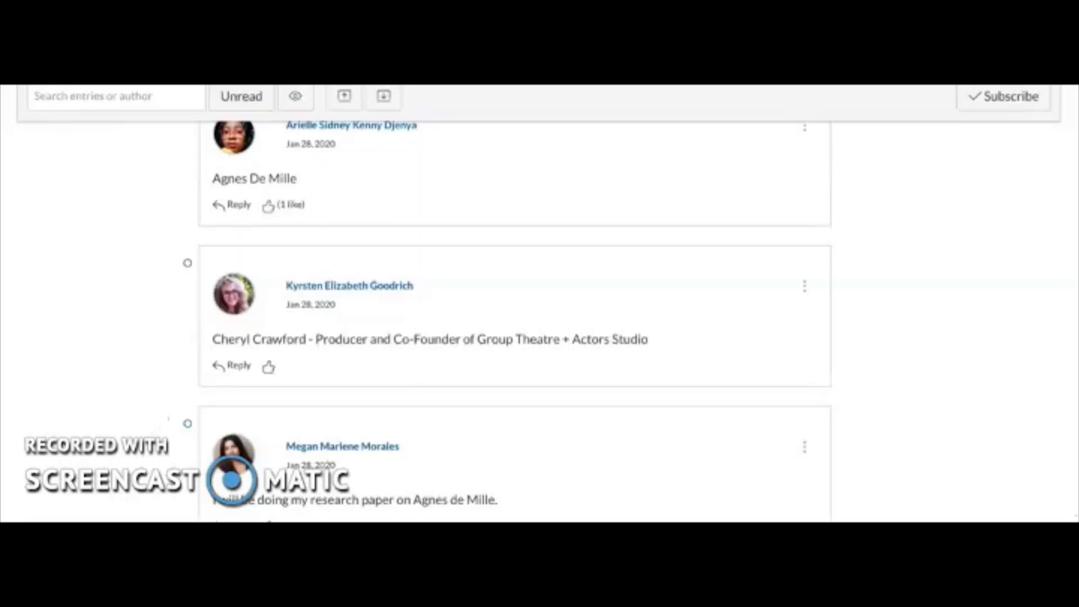
pyautogui.scroll(-6, 514, 314)
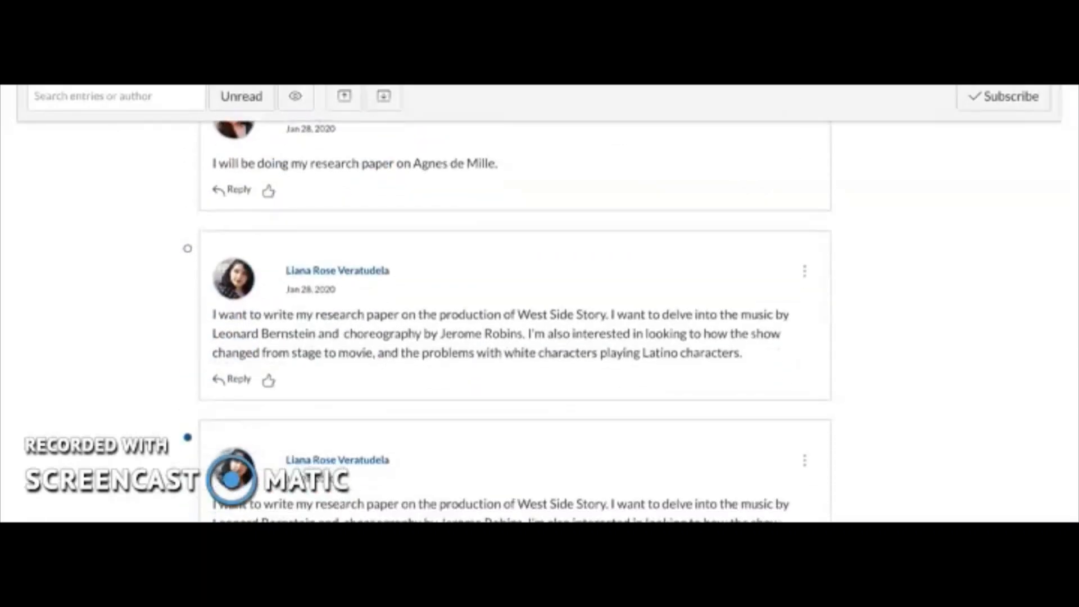
pyautogui.scroll(-3, 514, 314)
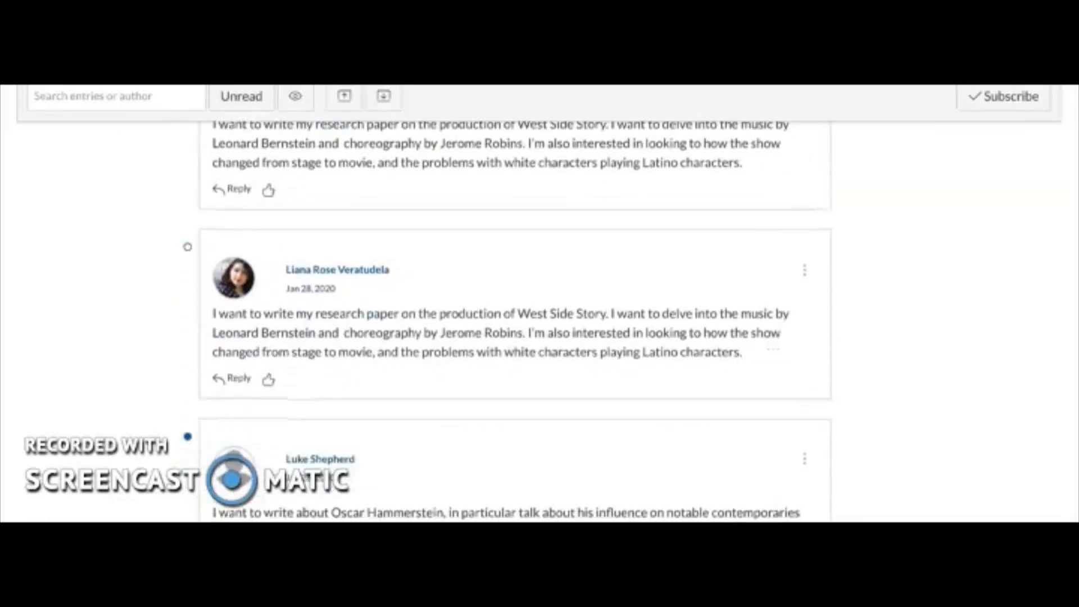
pyautogui.scroll(-6, 515, 315)
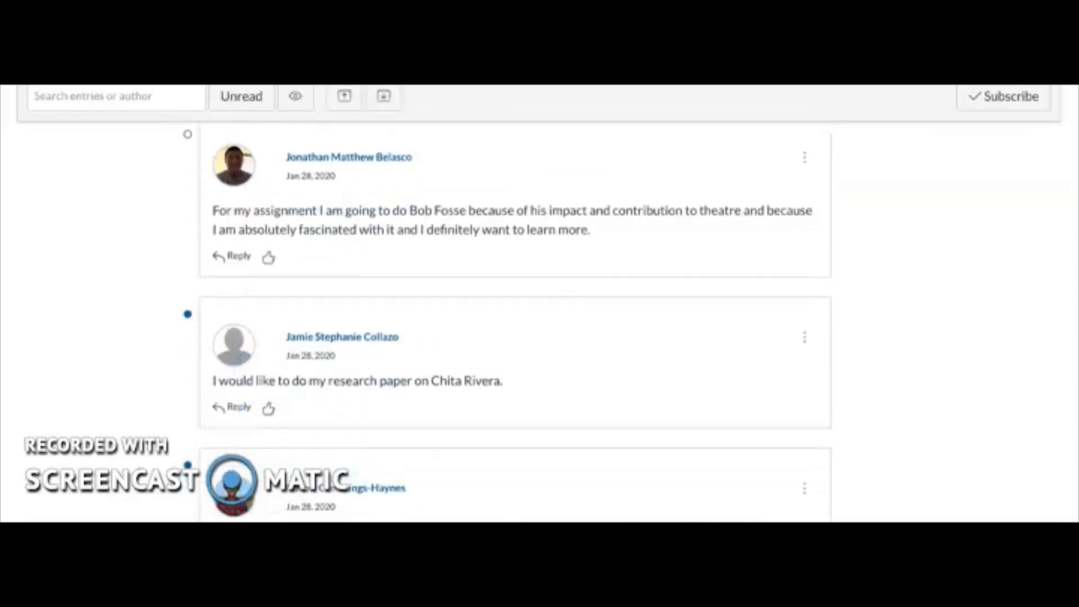
pyautogui.scroll(-1, 514, 315)
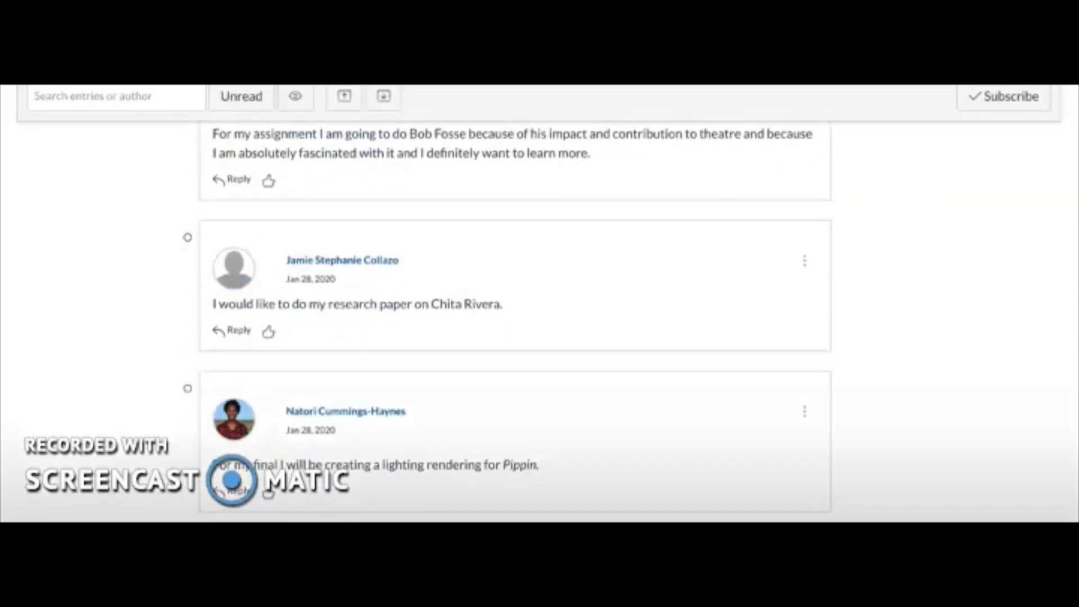